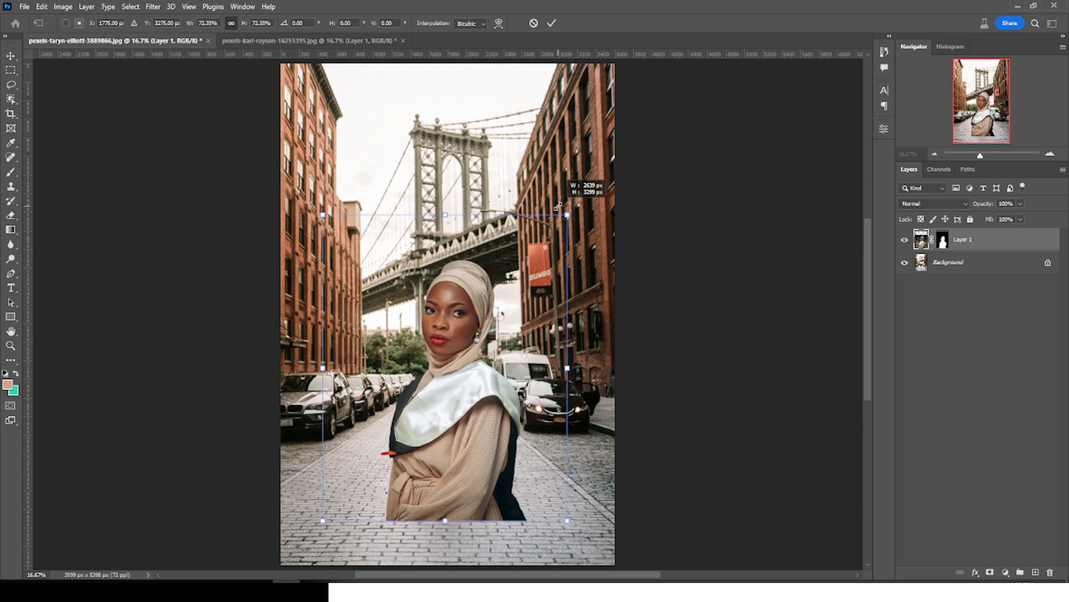
# - Scale the woman's layer to about 106.9% and place her in the middle of the street, reaching the image's lower edge
pyautogui.moveTo(527, 271); pyautogui.dragTo(501, 343)
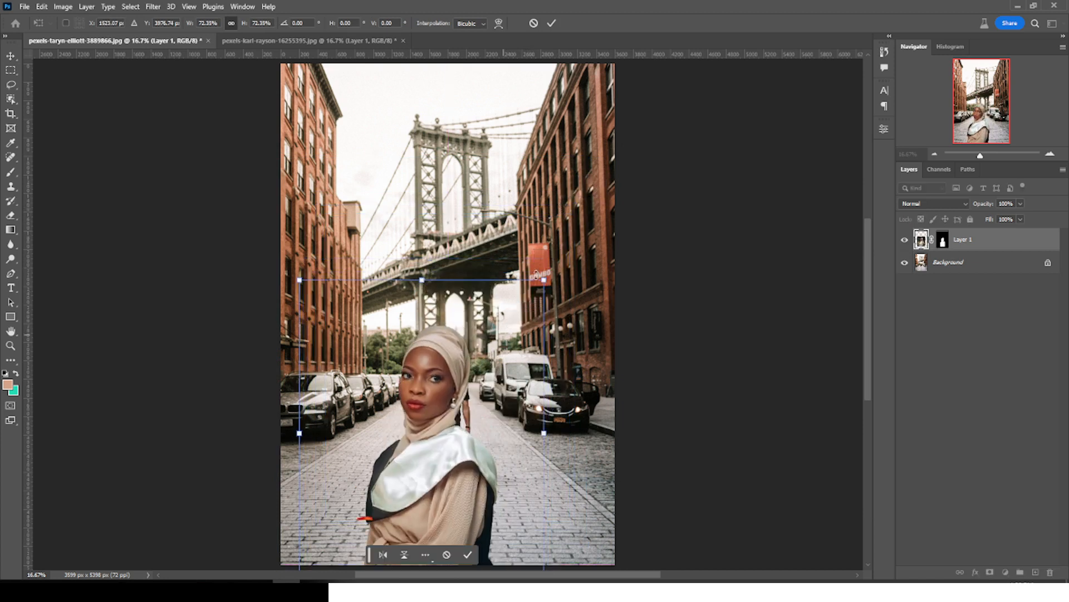
pyautogui.moveTo(544, 281); pyautogui.dragTo(637, 110)
pyautogui.moveTo(532, 335); pyautogui.dragTo(495, 318)
pyautogui.press('Return')
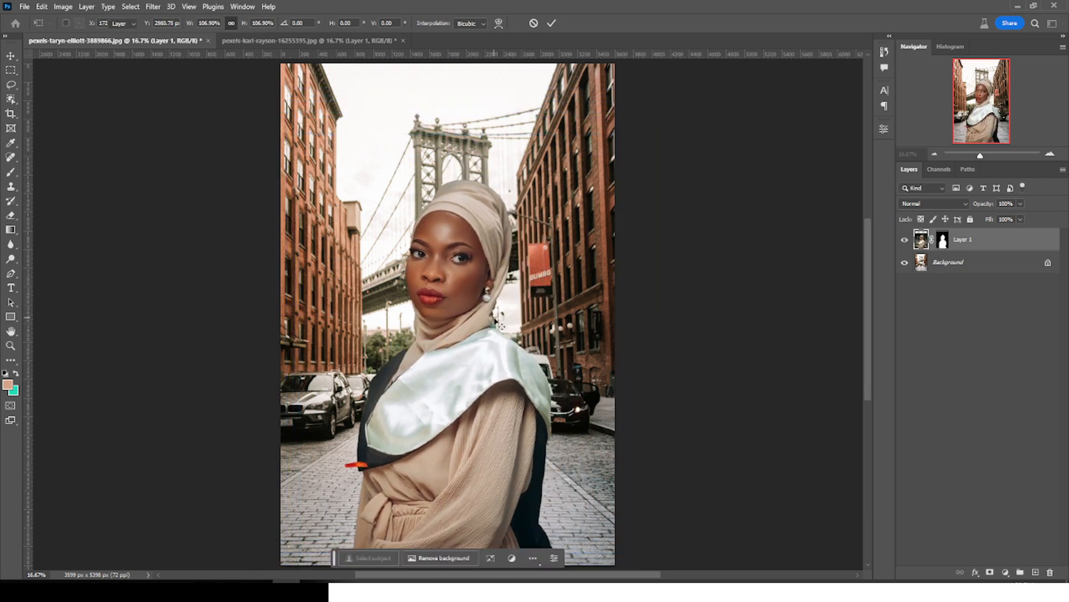
# - Add a Black & White adjustment layer above Layer 1 with default settings
pyautogui.click(1006, 572)
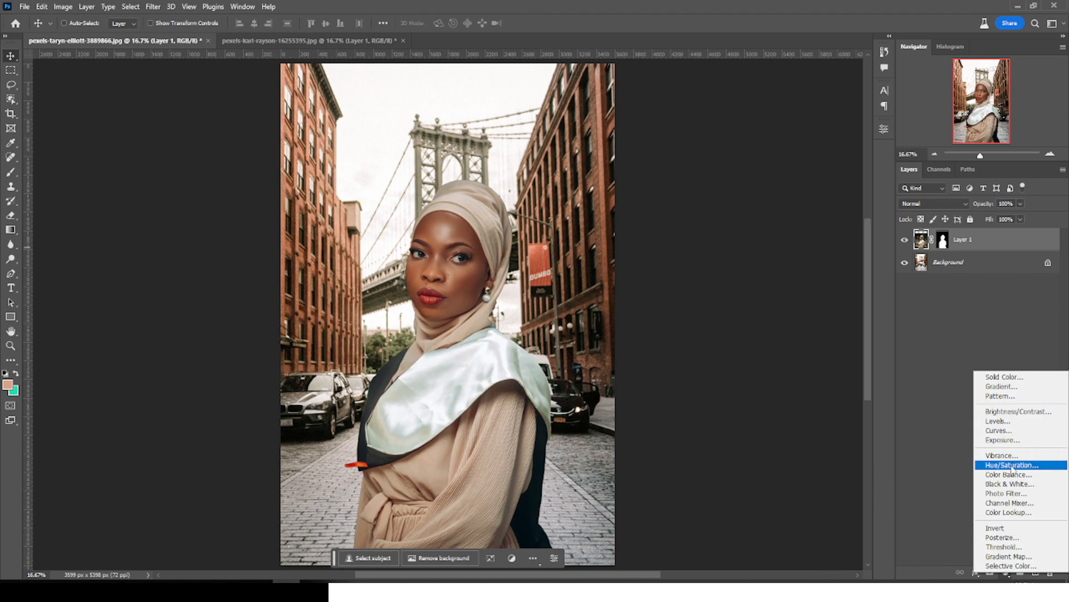
pyautogui.click(1013, 483)
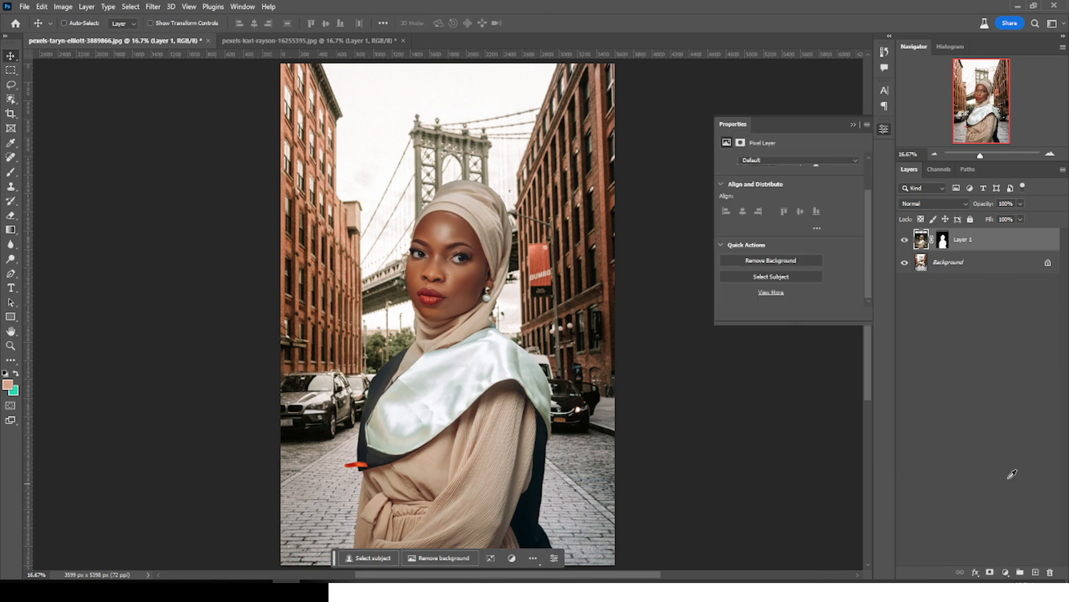
pyautogui.click(853, 125)
# - Hide the Black & White layer and add a Curves adjustment layer directly above Layer 1, clipped to it
pyautogui.click(984, 271)
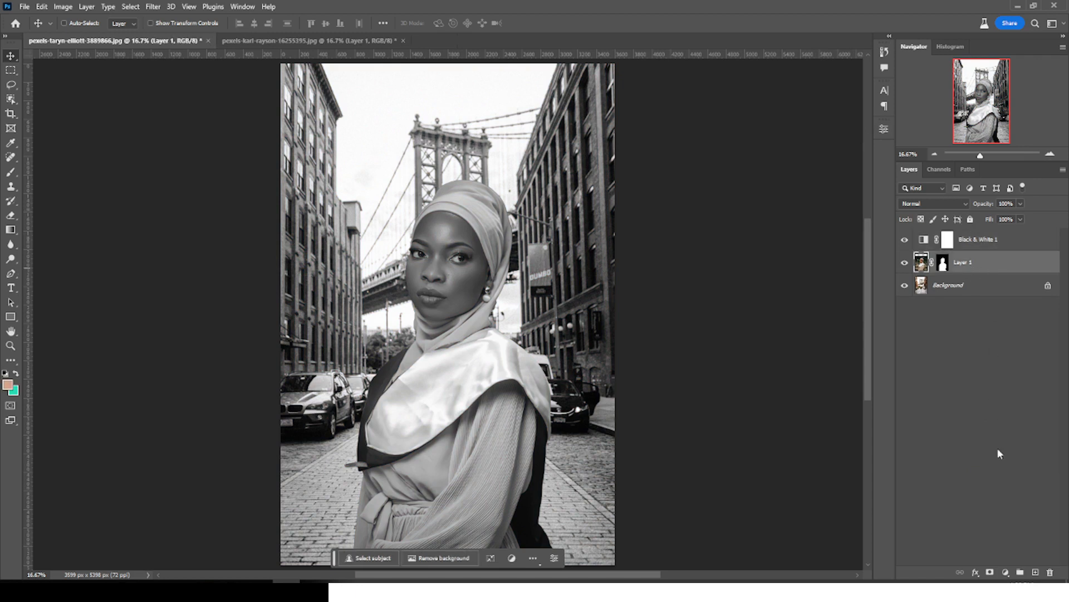
pyautogui.click(1004, 572)
pyautogui.click(997, 431)
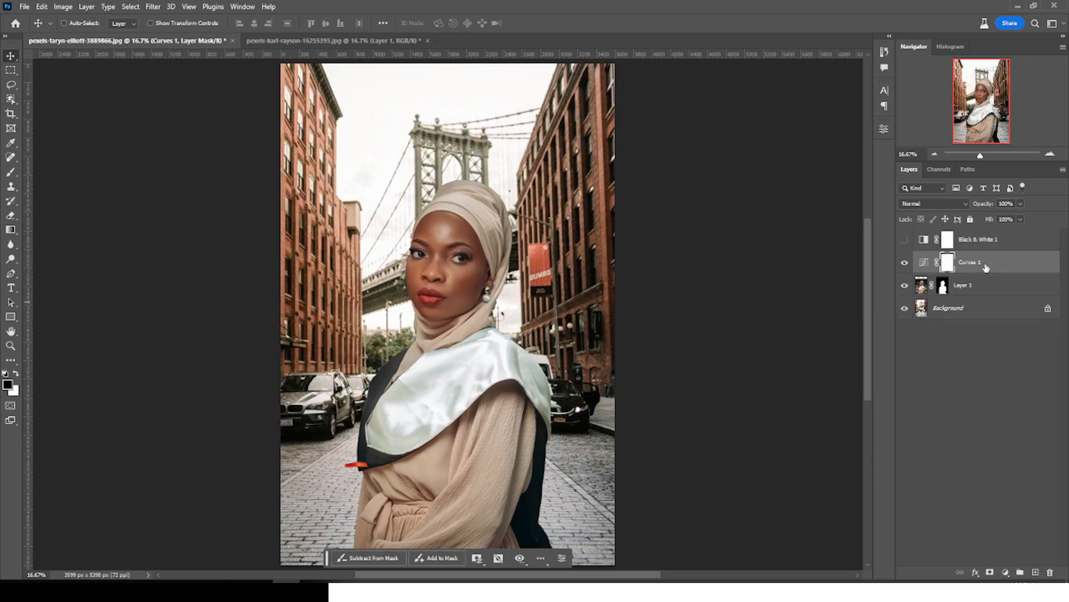
pyautogui.keyDown('alt'); pyautogui.click(925, 271); pyautogui.keyUp('alt')
# - Open the auto color correction options of Curves 1 and choose the Find Dark & Light Colors algorithm
pyautogui.click(933, 262)
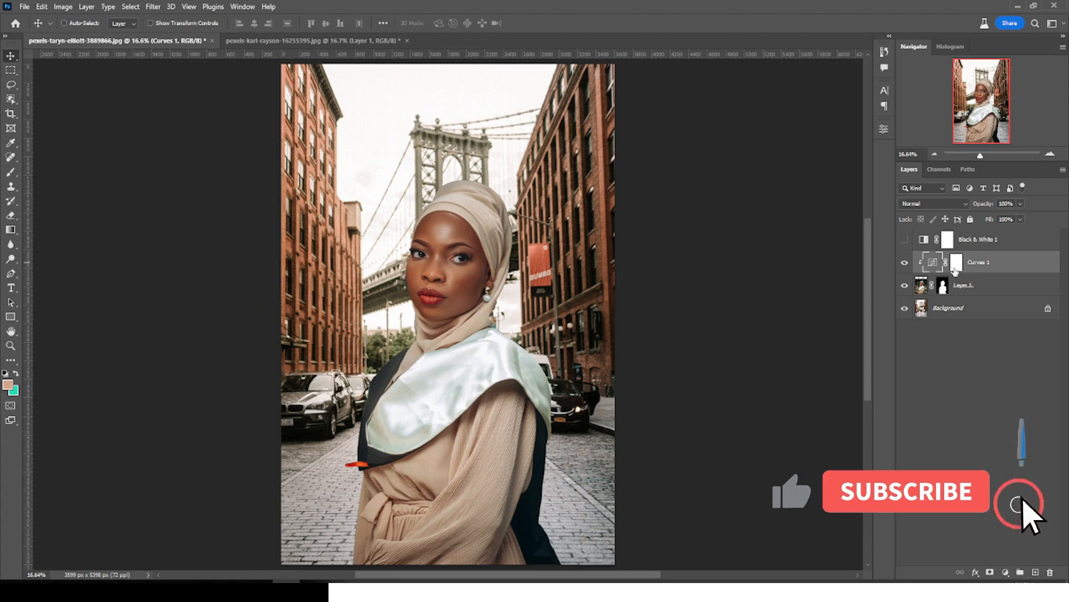
pyautogui.doubleClick(933, 263)
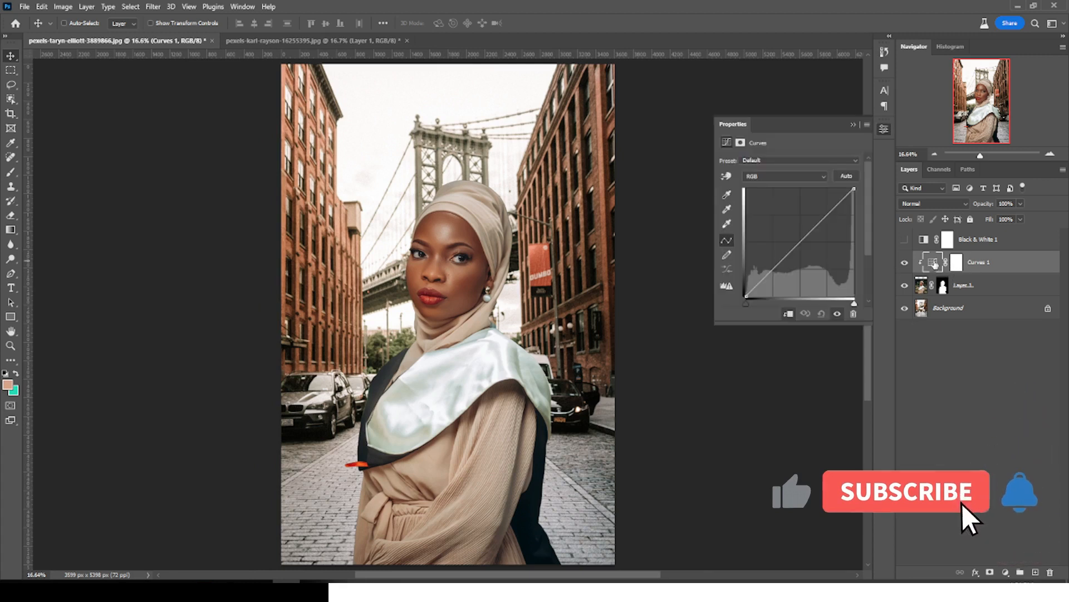
pyautogui.click(846, 175)
pyautogui.moveTo(900, 108); pyautogui.dragTo(791, 104)
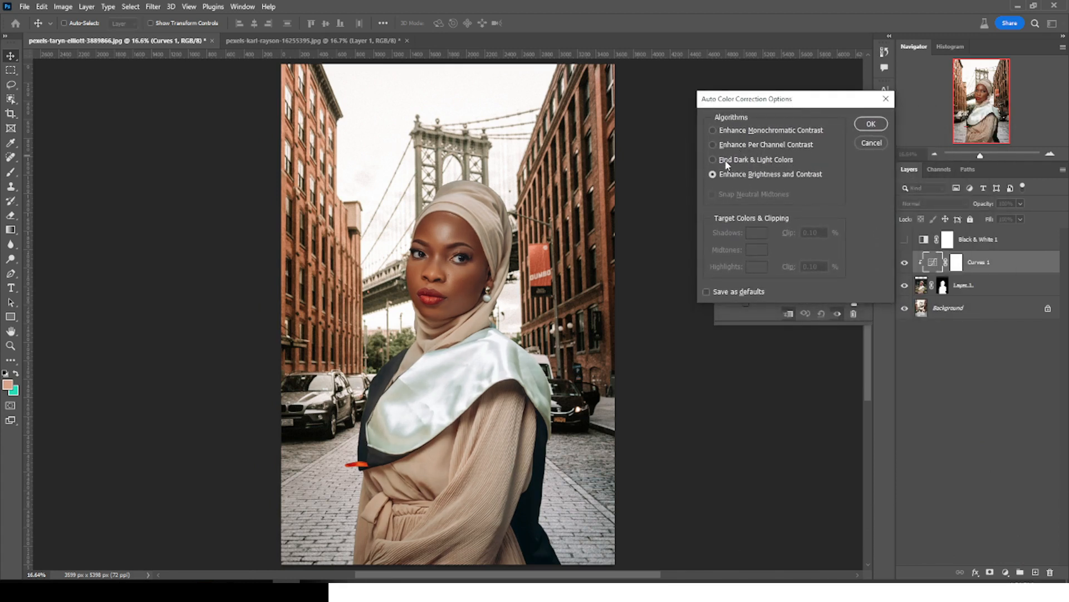
pyautogui.click(755, 162)
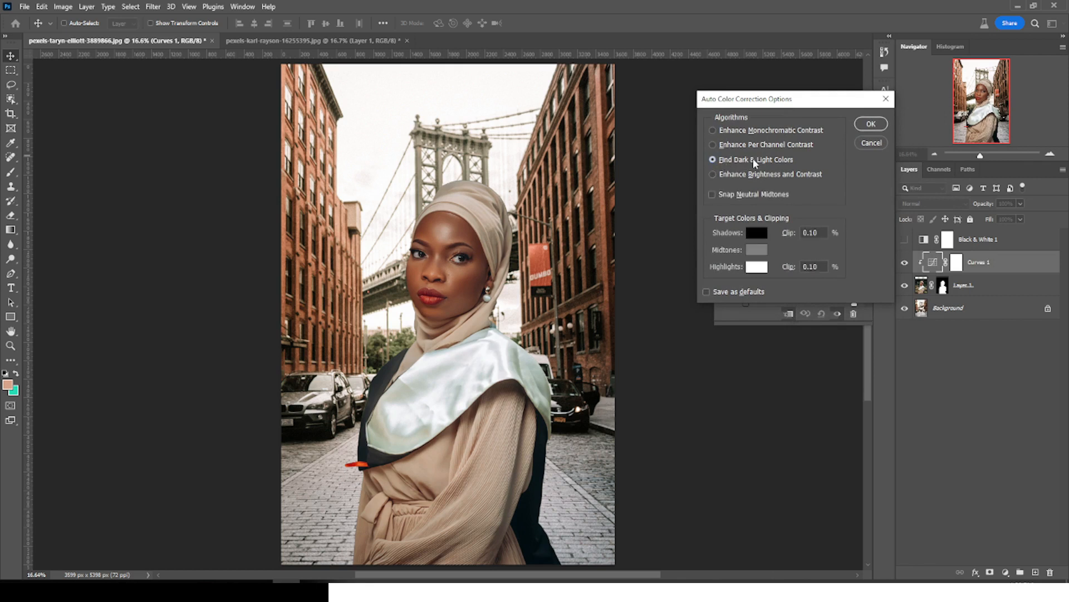
# - Set the target shadow color by sampling the darkest area of the parked car beside the woman in the background street
pyautogui.click(755, 233)
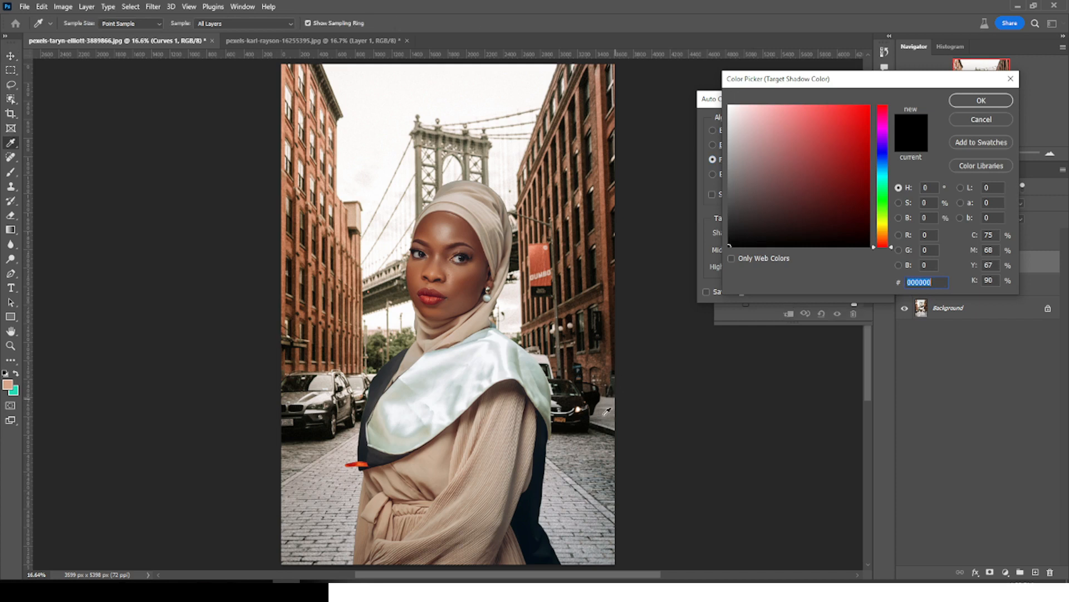
pyautogui.click(308, 433)
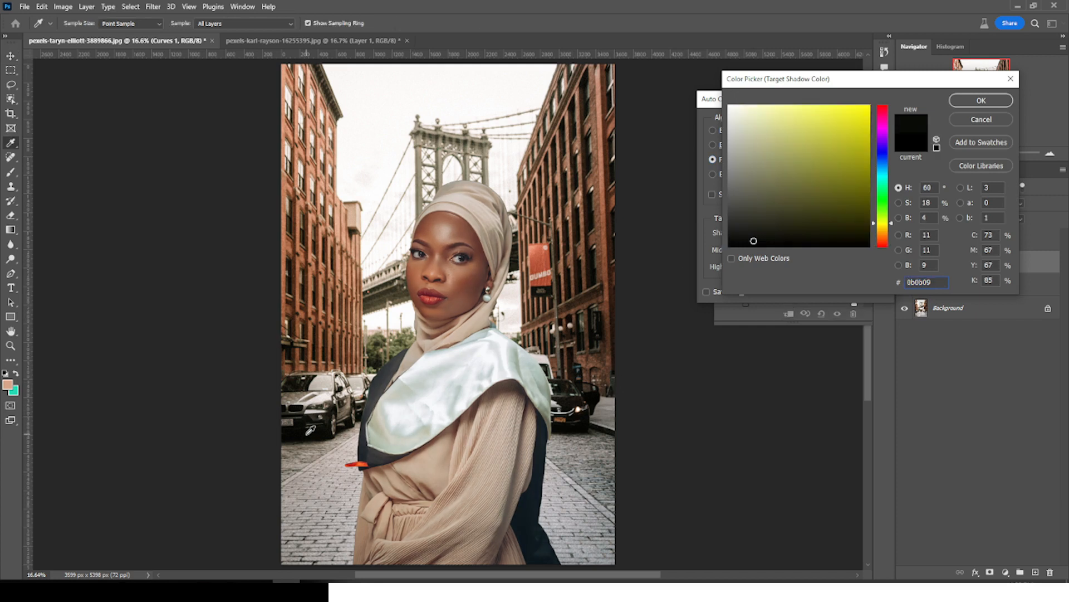
pyautogui.click(310, 429)
pyautogui.click(976, 106)
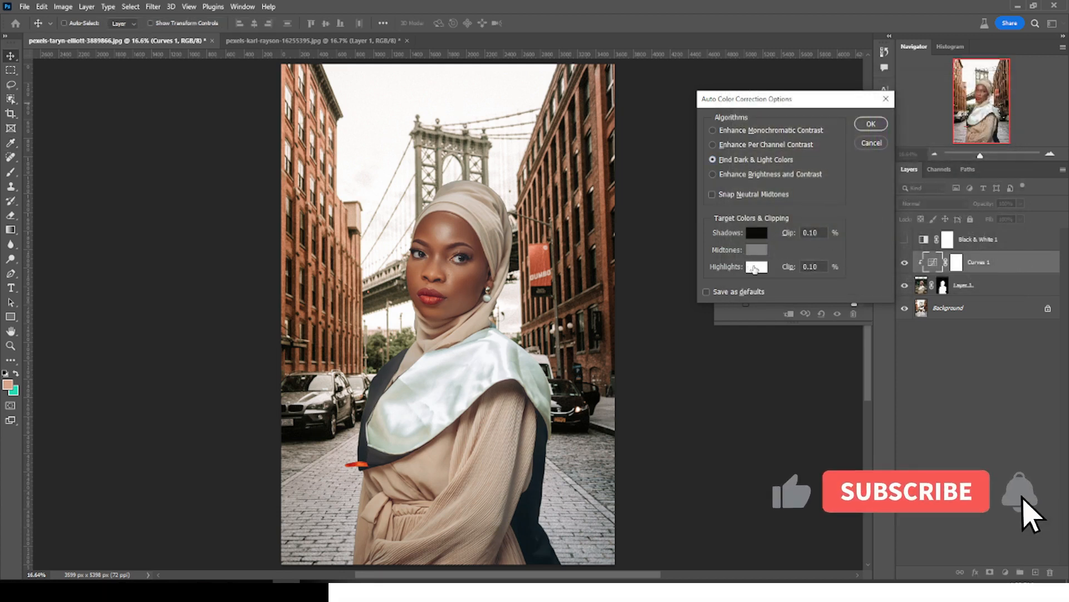
# - Sample the target highlight color fefcfd from the bright background sky, then apply the correction and save the target colors as defaults
pyautogui.click(756, 268)
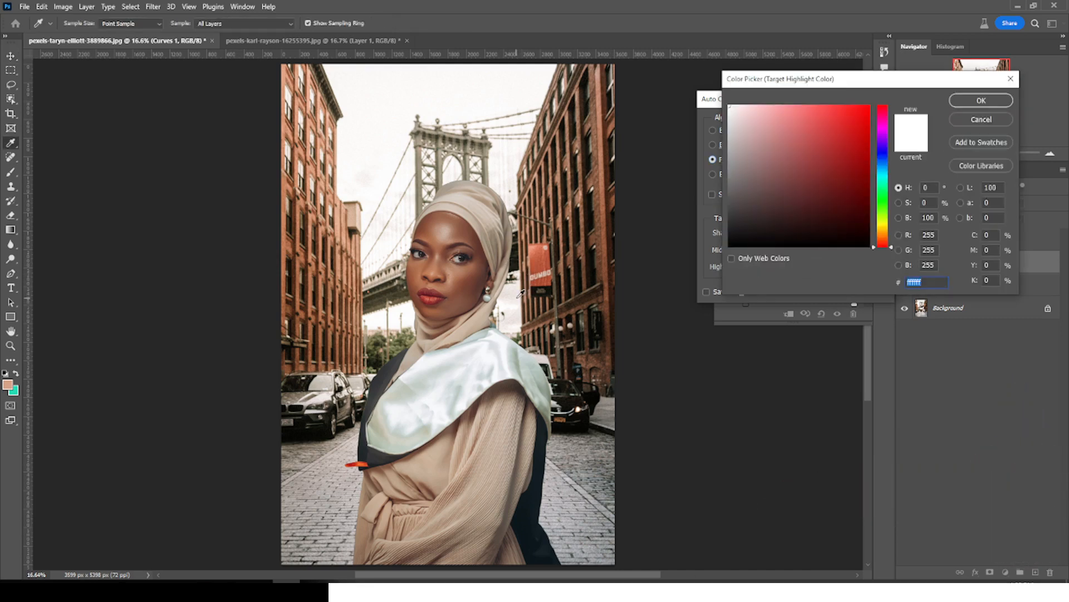
pyautogui.click(520, 295)
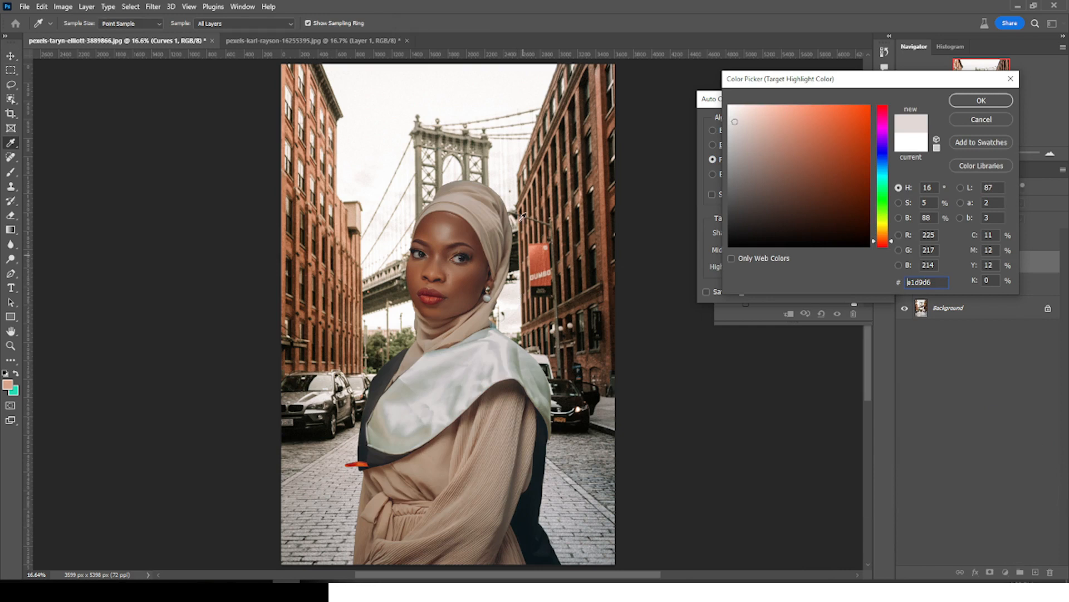
pyautogui.click(520, 155)
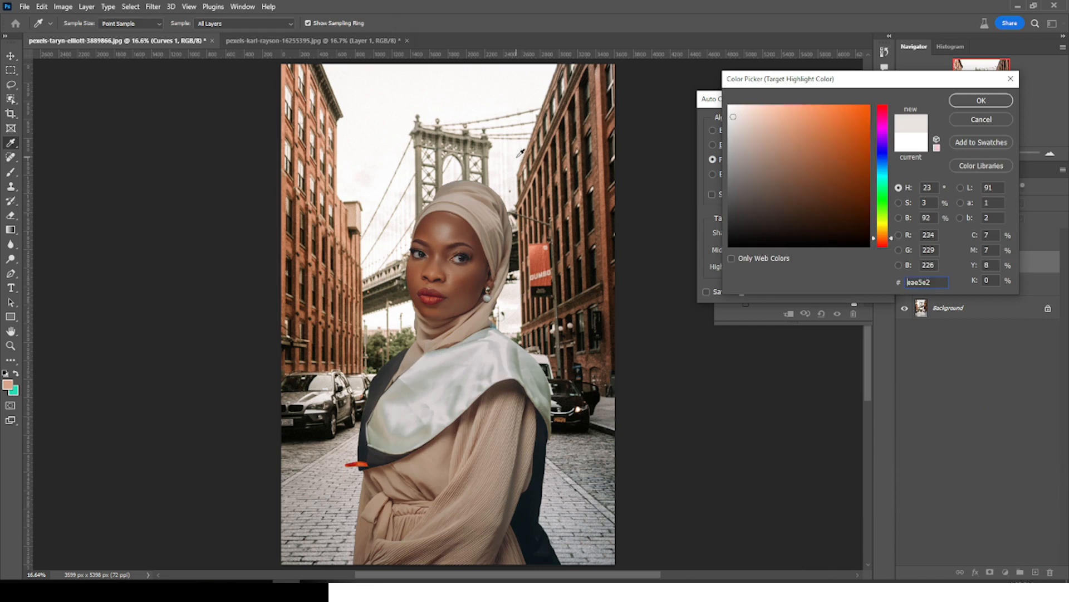
pyautogui.click(466, 115)
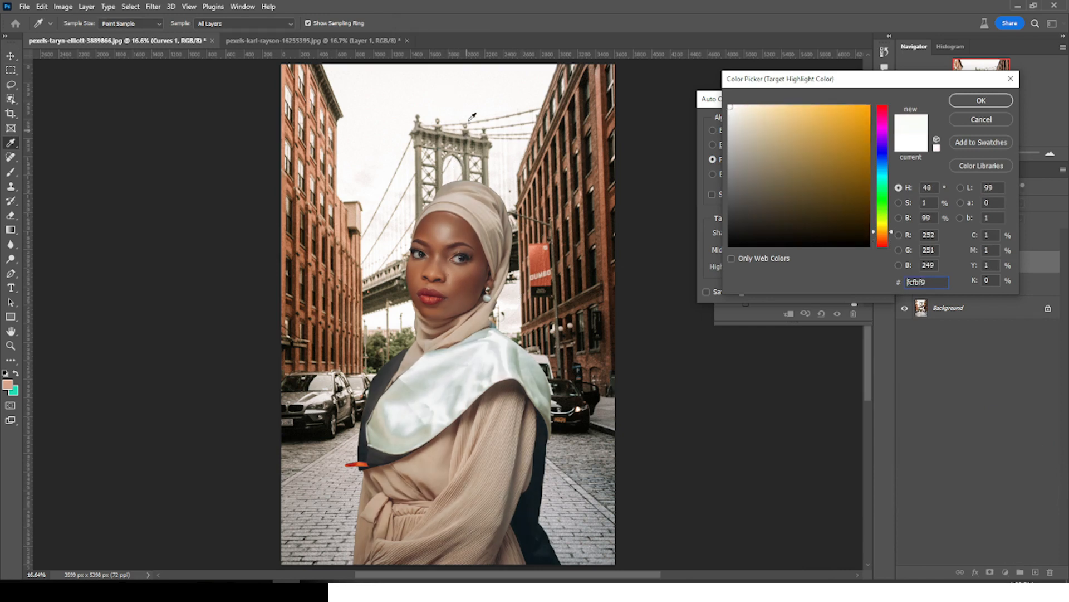
pyautogui.click(474, 94)
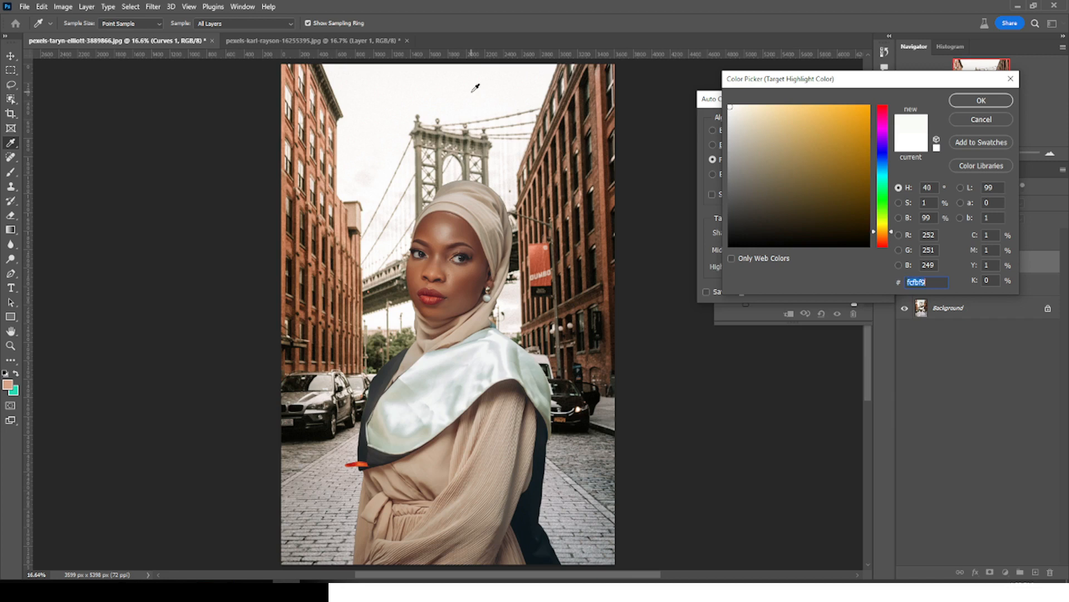
pyautogui.click(362, 152)
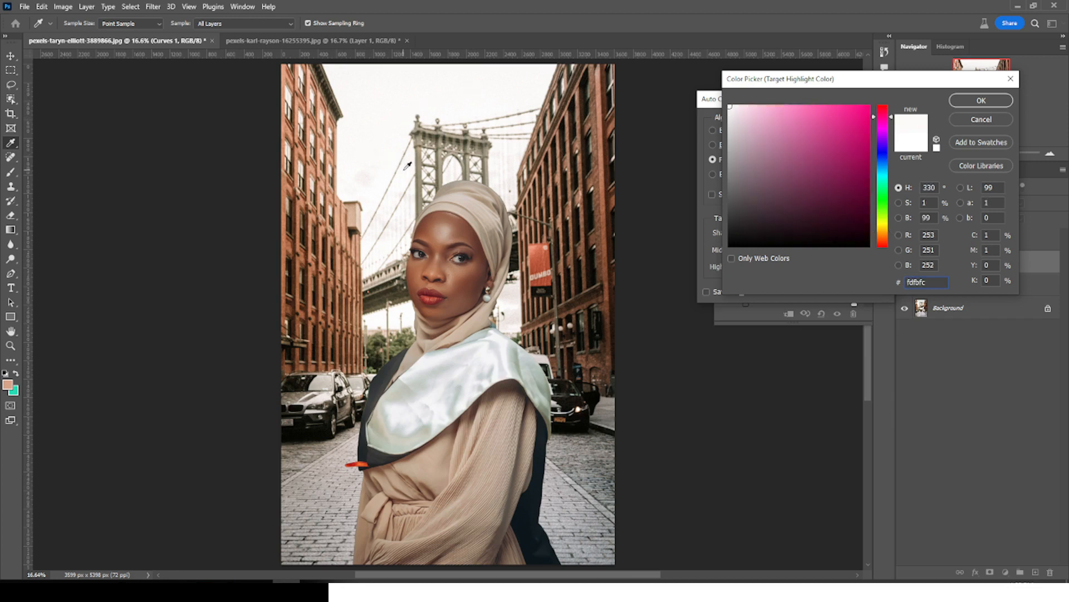
pyautogui.click(468, 90)
pyautogui.click(491, 84)
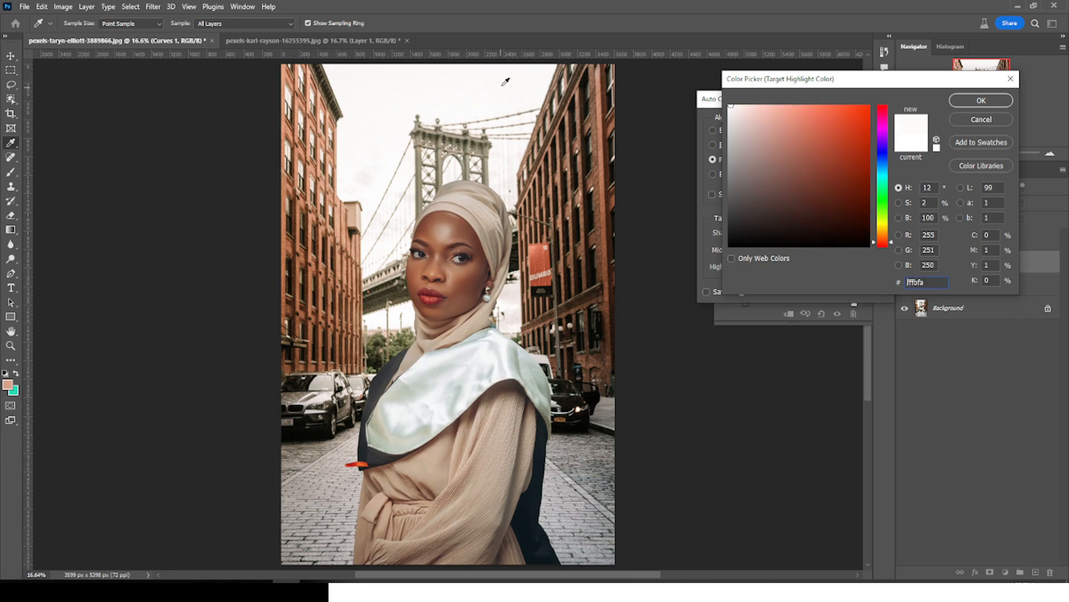
pyautogui.click(457, 164)
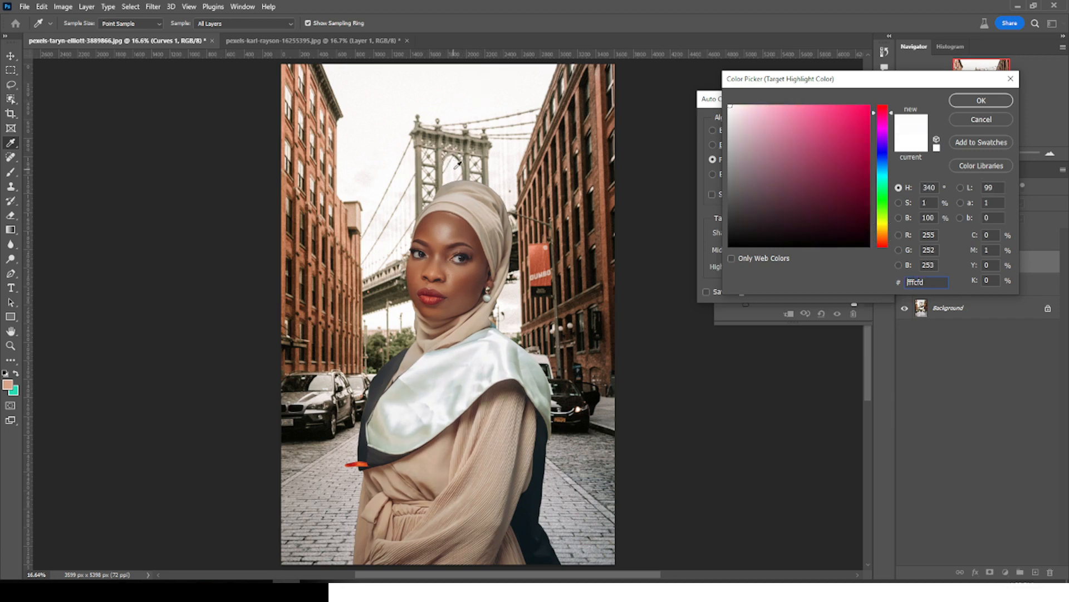
pyautogui.click(373, 80)
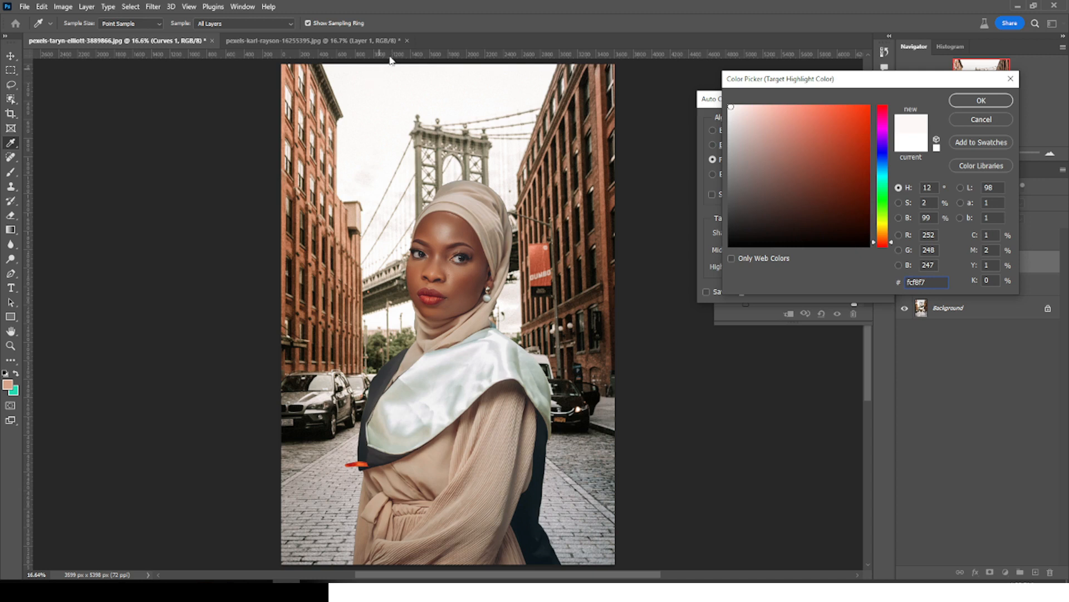
pyautogui.click(450, 82)
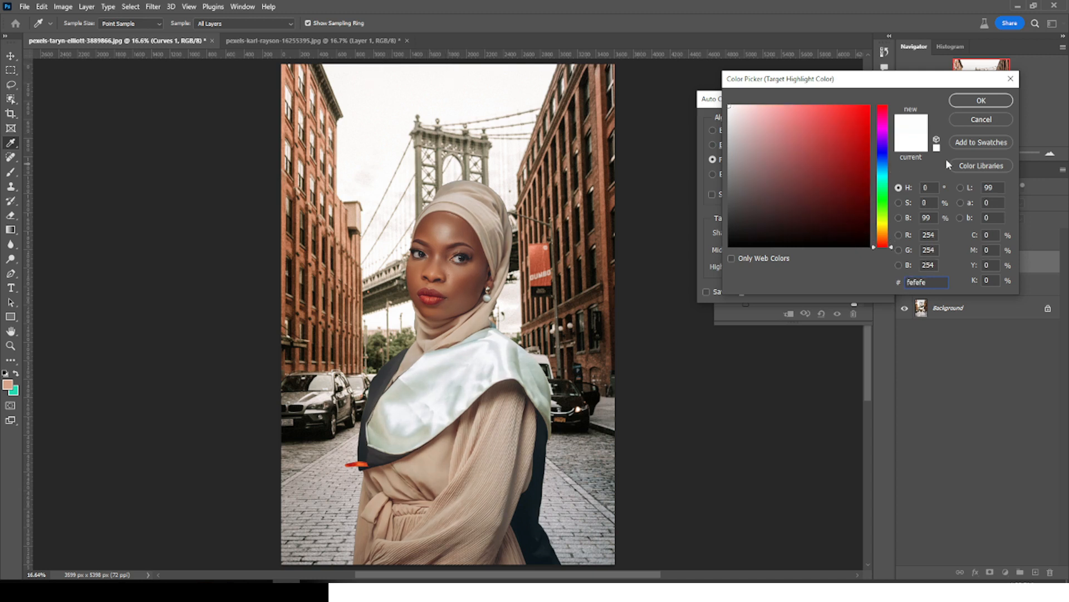
pyautogui.click(511, 143)
pyautogui.click(507, 168)
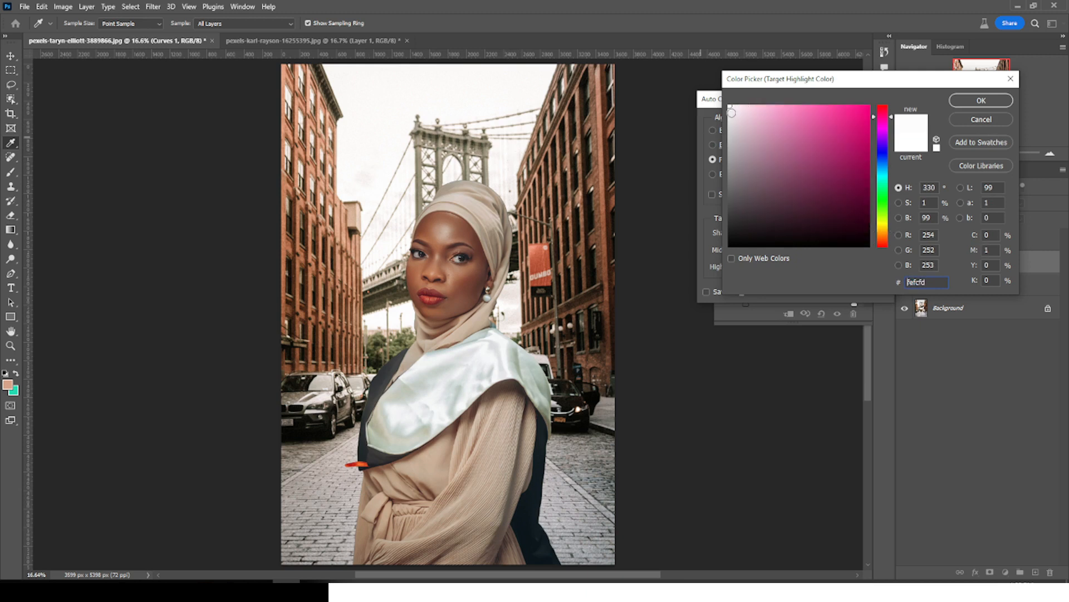
pyautogui.click(981, 101)
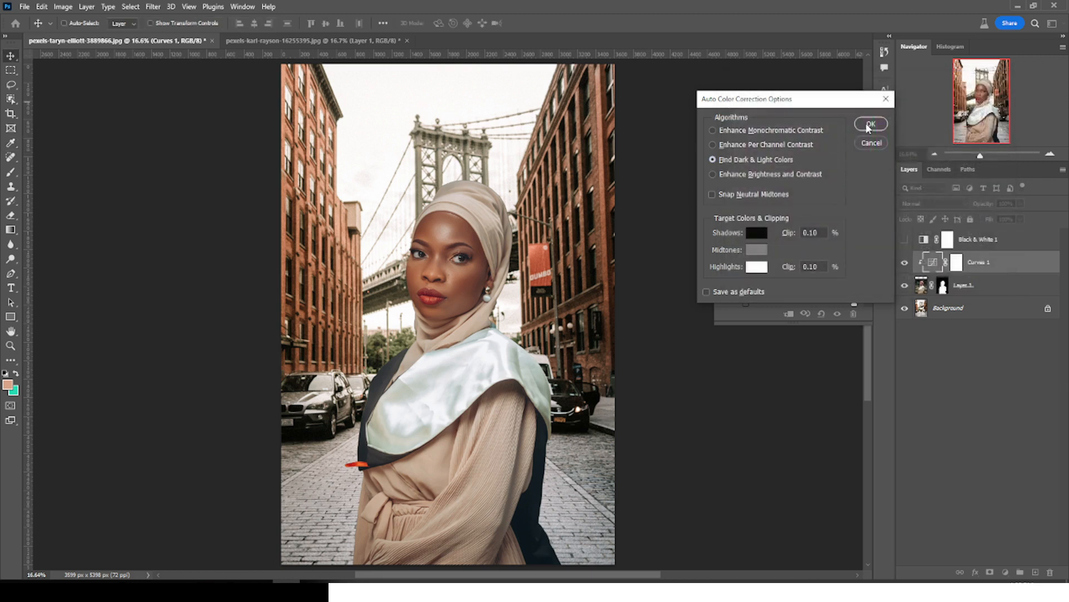
pyautogui.click(868, 126)
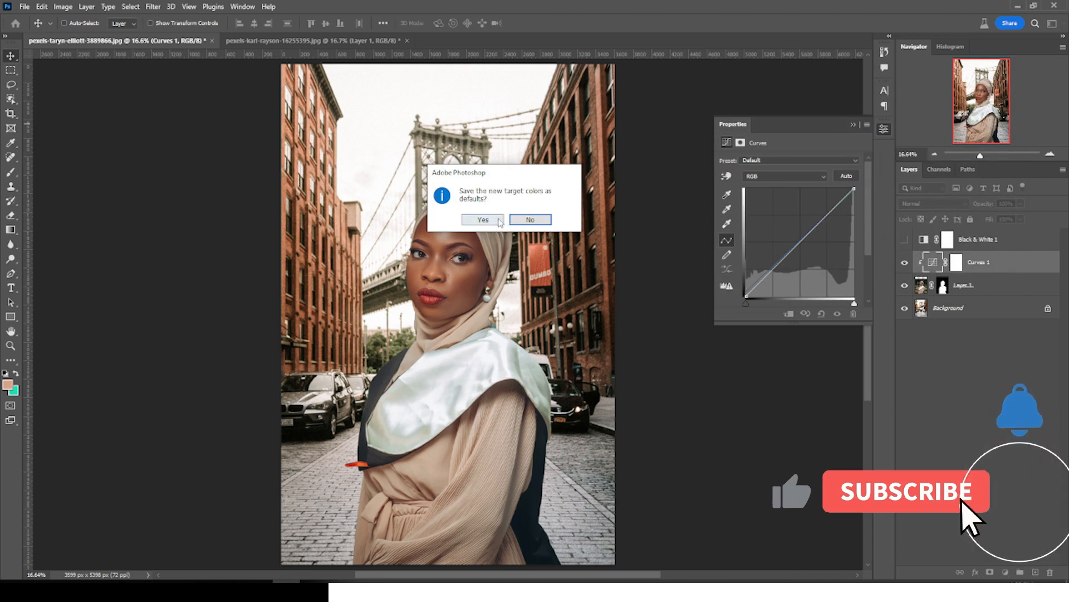
pyautogui.click(491, 221)
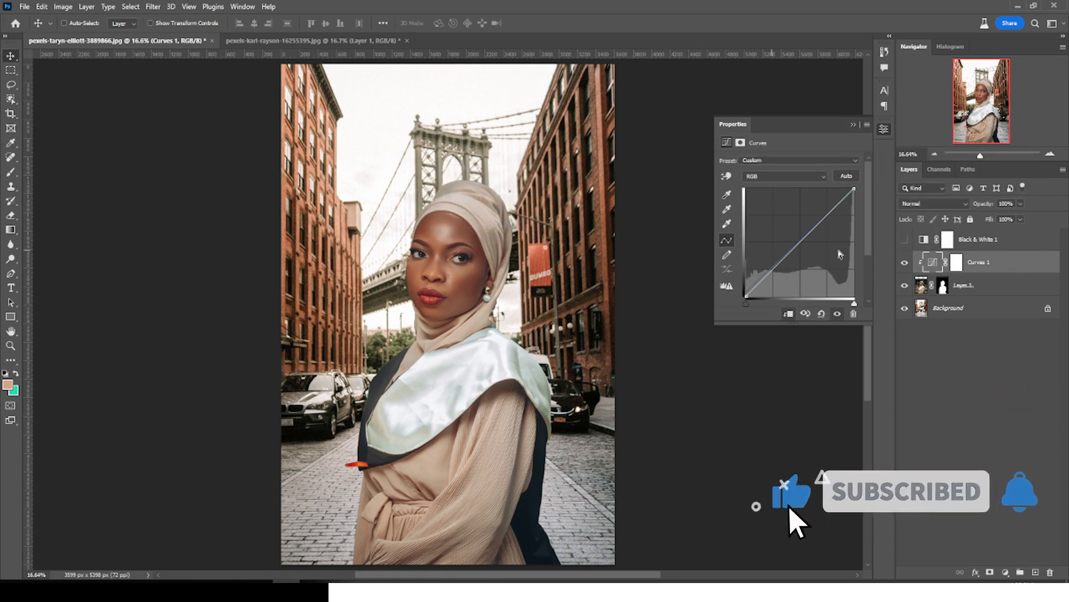
# - Using the Black & White layer as a temporary brightness check, anchor the midtones of Curves 1 and pull its shadows slightly down
pyautogui.click(904, 240)
pyautogui.click(969, 239)
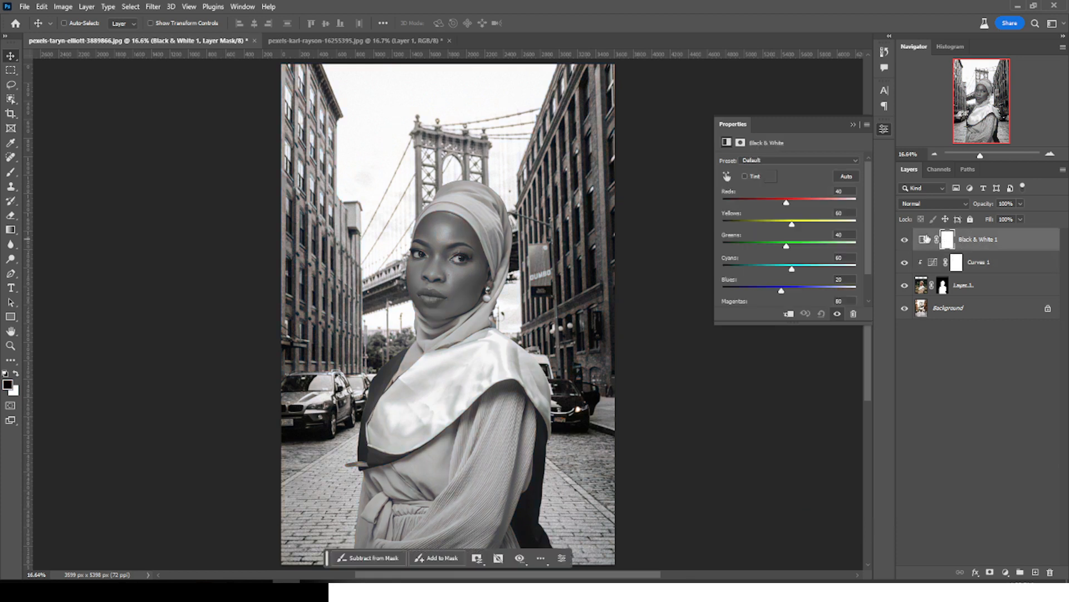
pyautogui.click(931, 263)
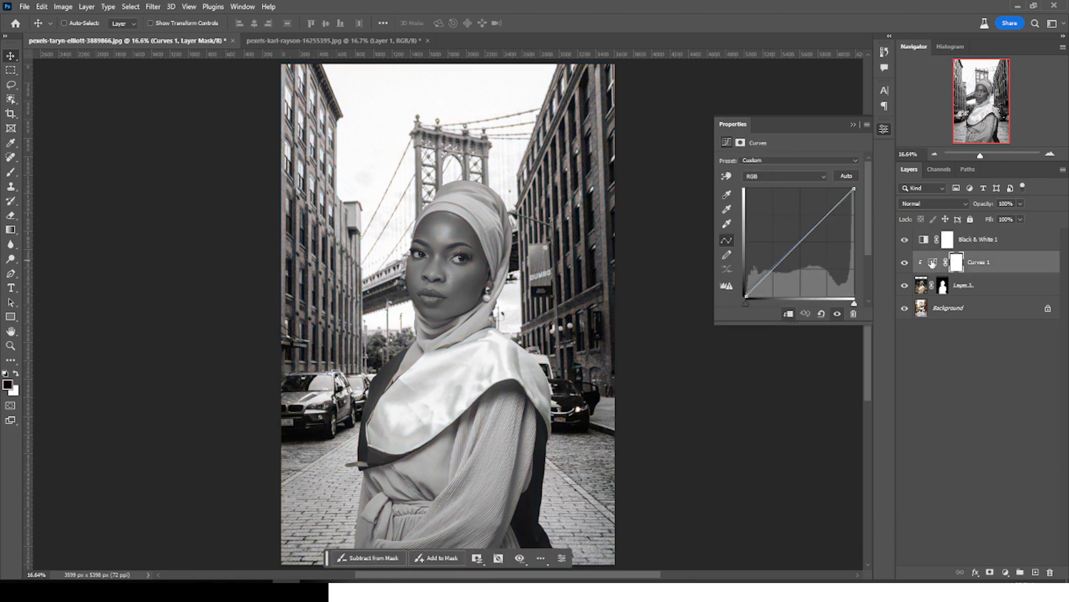
pyautogui.click(932, 263)
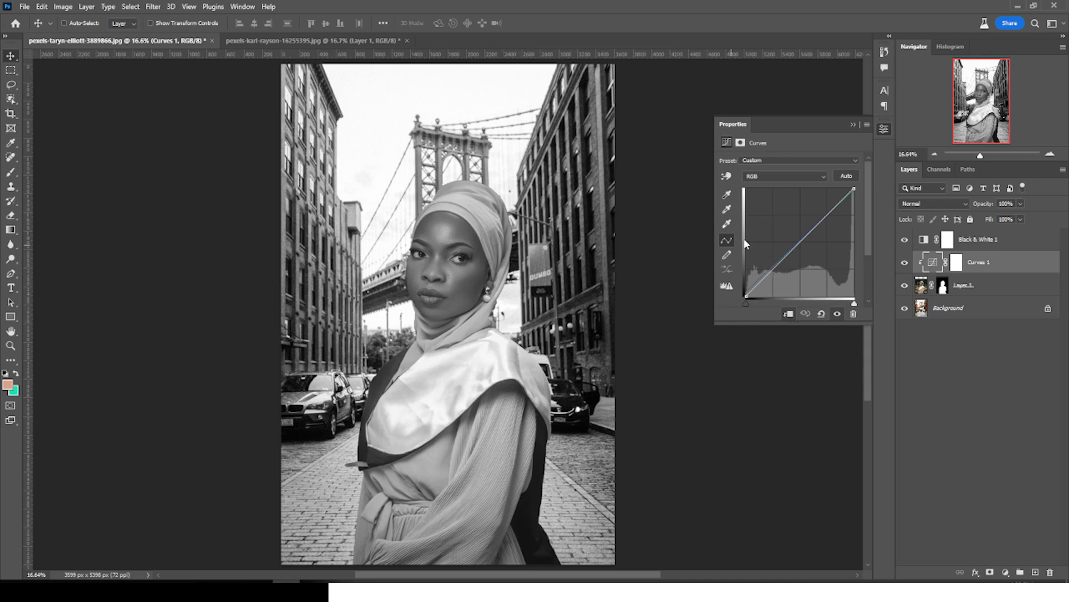
pyautogui.click(799, 244)
pyautogui.moveTo(773, 271); pyautogui.dragTo(775, 273)
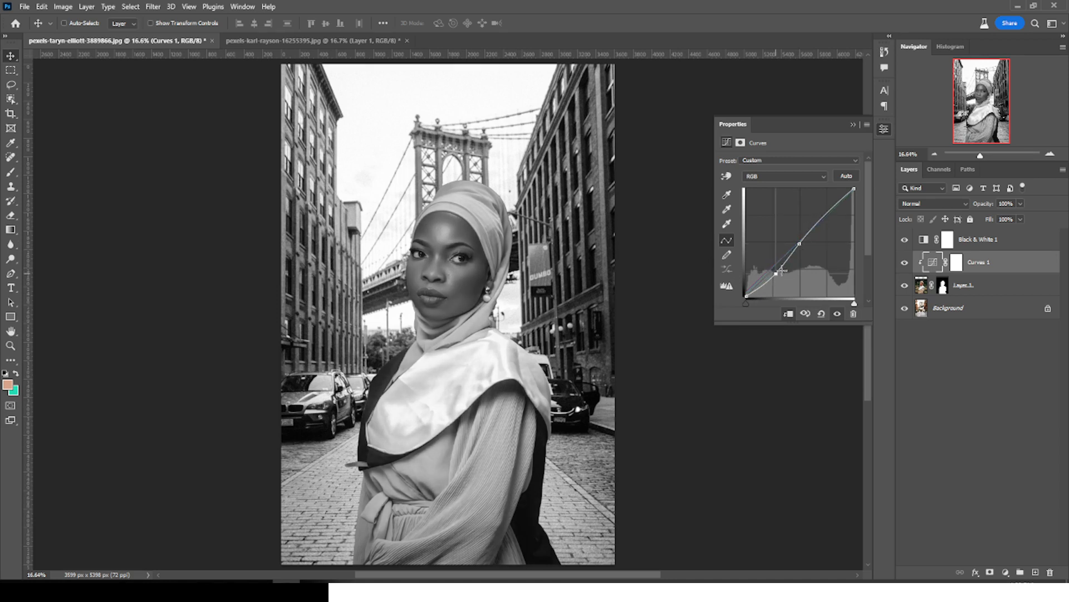
pyautogui.moveTo(776, 271)
pyautogui.mouseDown()
pyautogui.moveTo(773, 261)
pyautogui.moveTo(781, 268)
pyautogui.mouseUp()
pyautogui.click(904, 240)
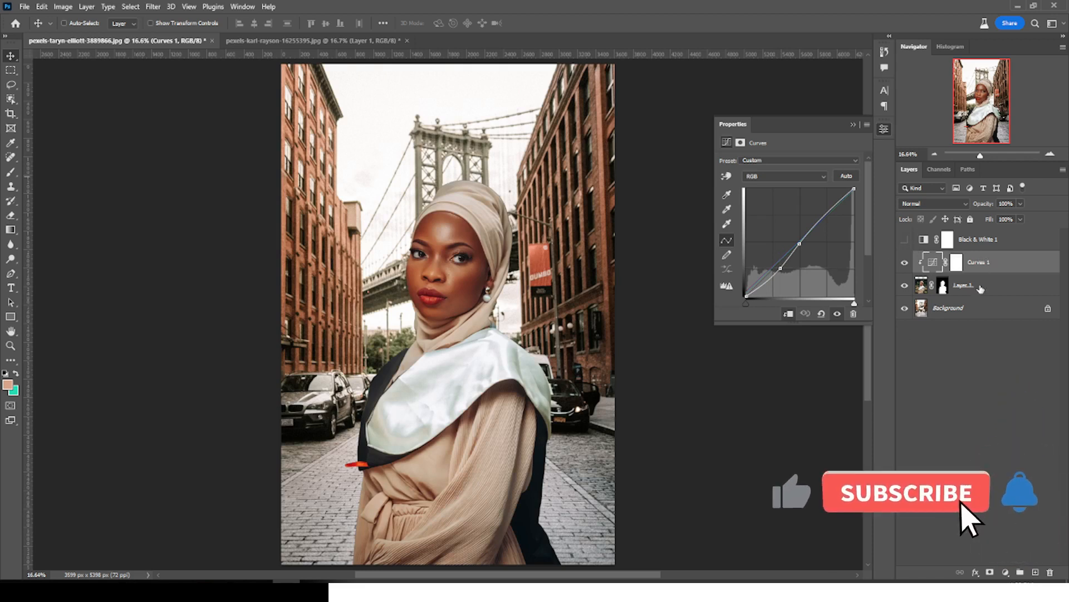
# - Add a Hue/Saturation adjustment layer above Curves 1 with the saturation set to -20
pyautogui.click(1005, 572)
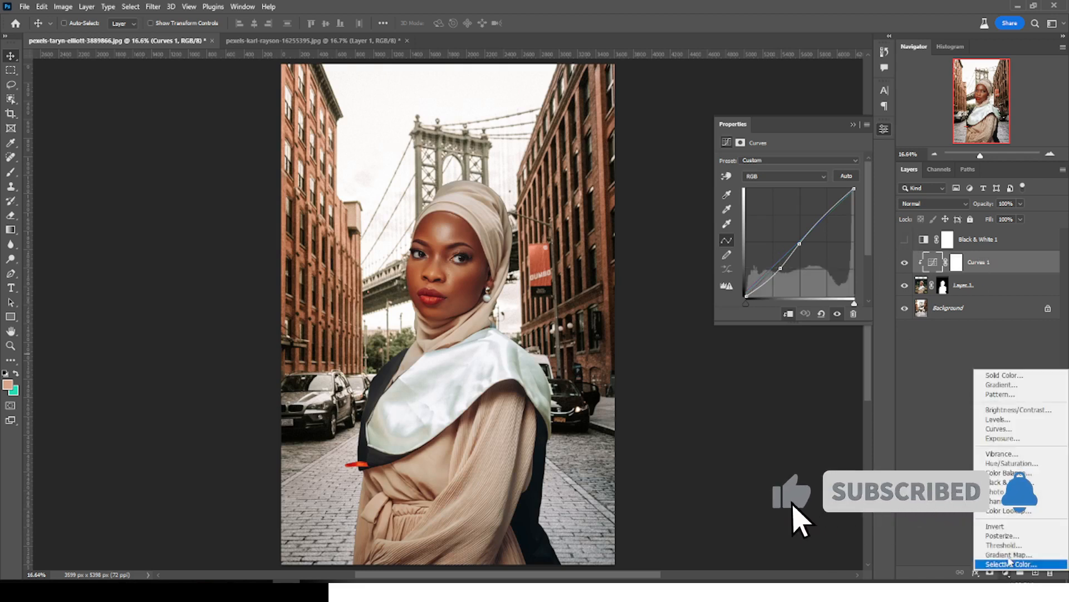
pyautogui.click(1007, 464)
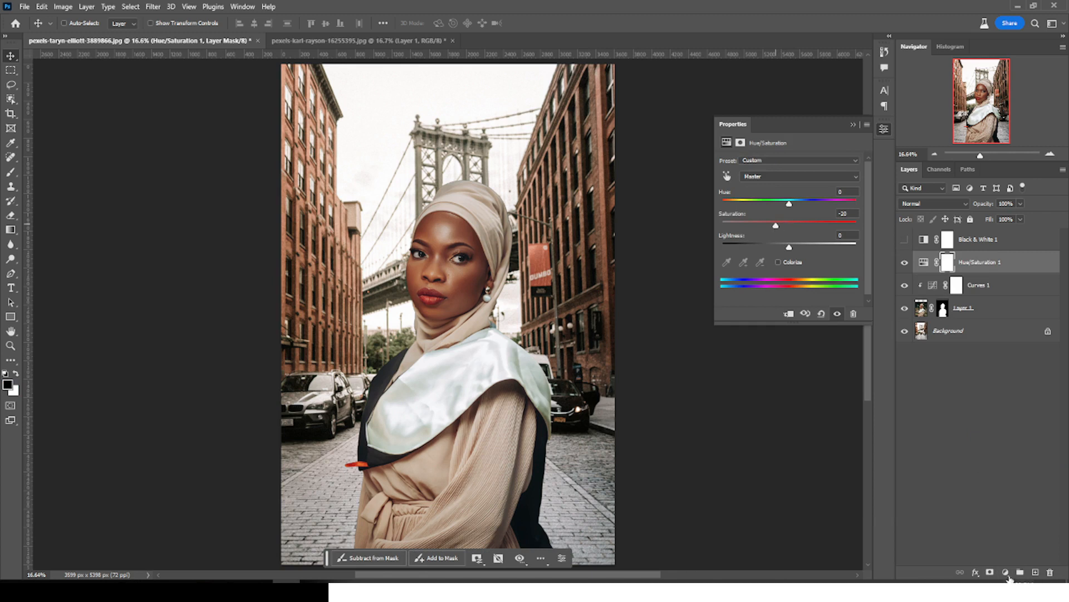
# - Add a black-to-white Gradient Map adjustment above the Hue/Saturation layer, blended as Soft Light at 21% opacity
pyautogui.click(1007, 575)
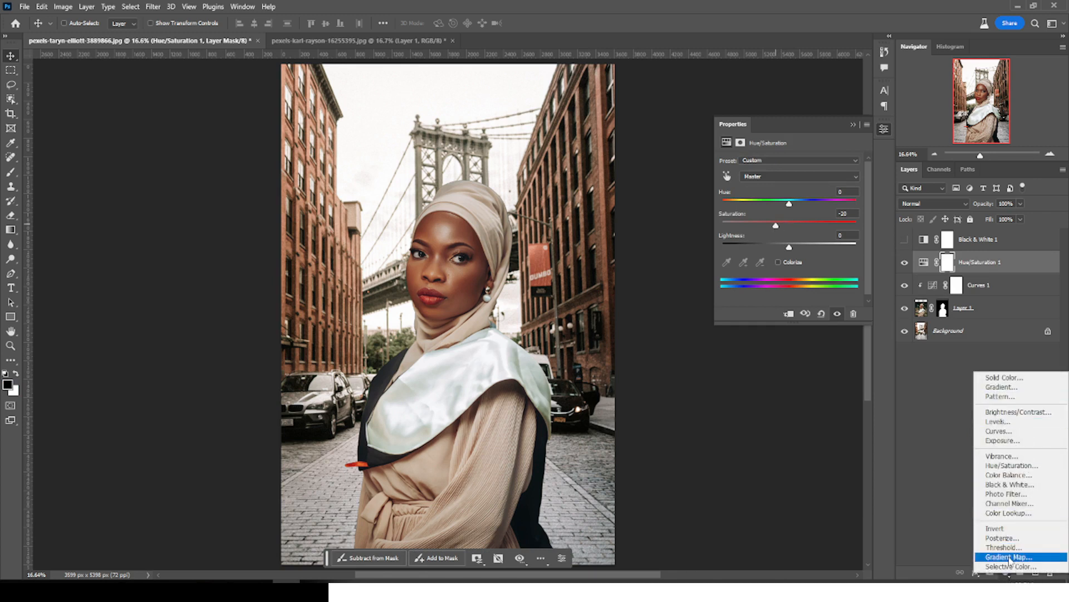
pyautogui.click(1009, 557)
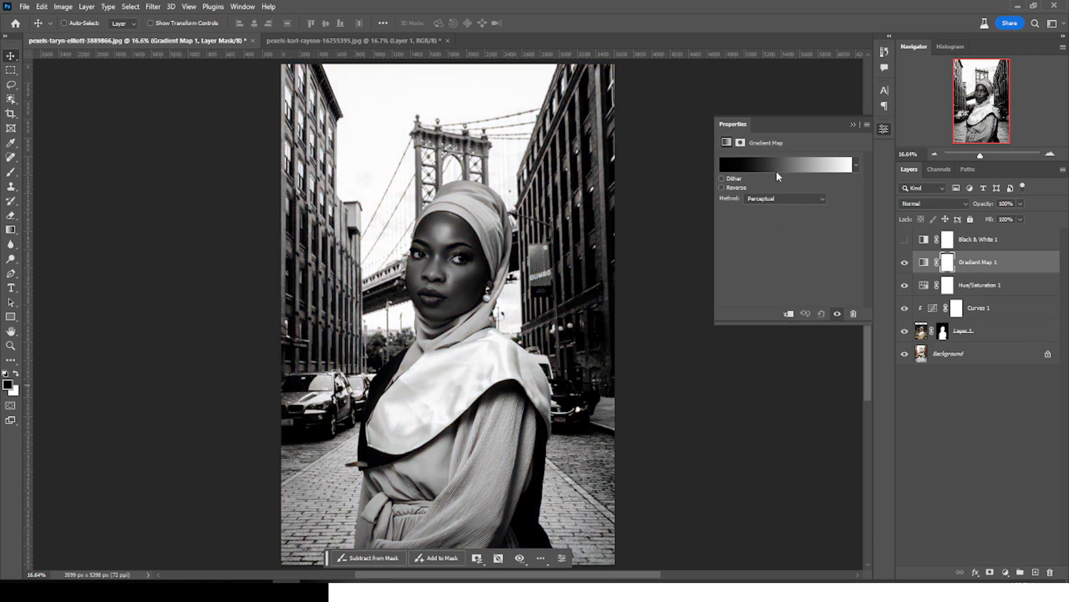
pyautogui.click(964, 204)
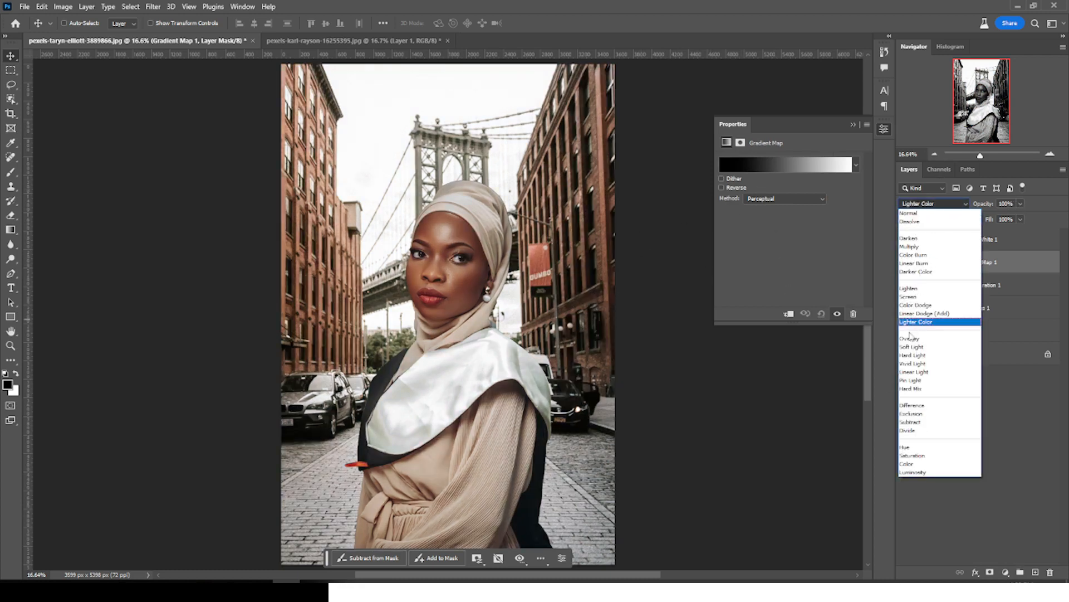
pyautogui.click(908, 347)
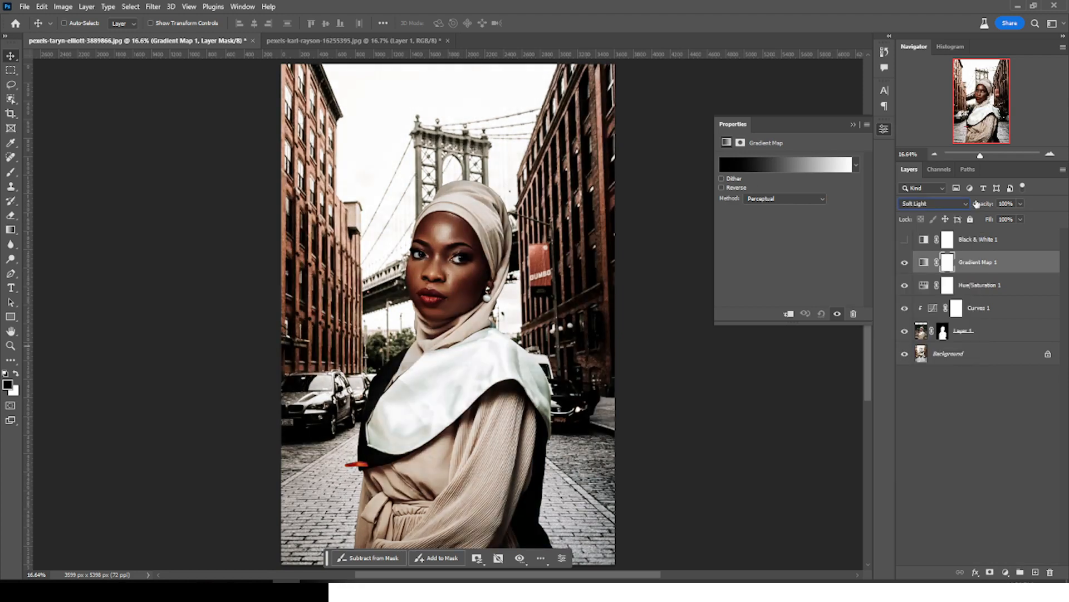
pyautogui.click(923, 262)
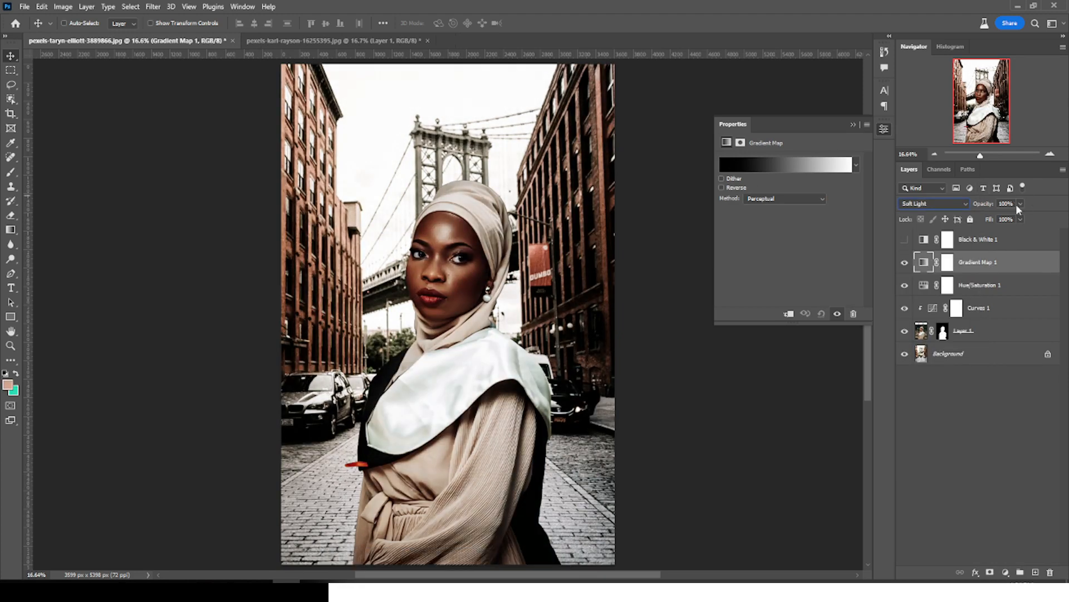
pyautogui.moveTo(983, 218); pyautogui.dragTo(980, 219)
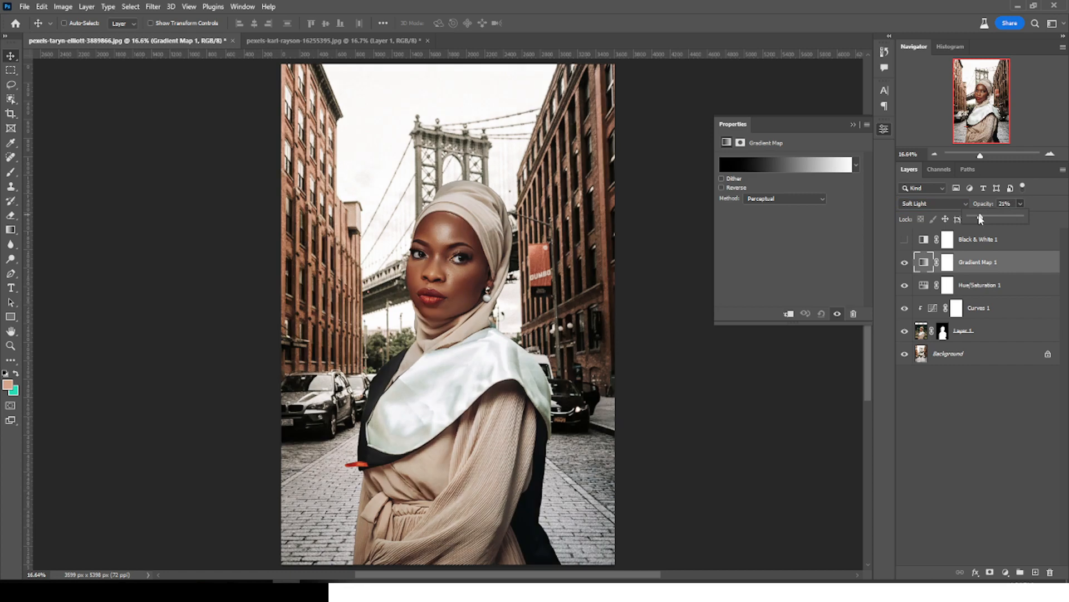
# - Group the Gradient Map and Hue/Saturation layers, collapse the group and compare the image with and without it
pyautogui.hotkey('ctrl', 'g')
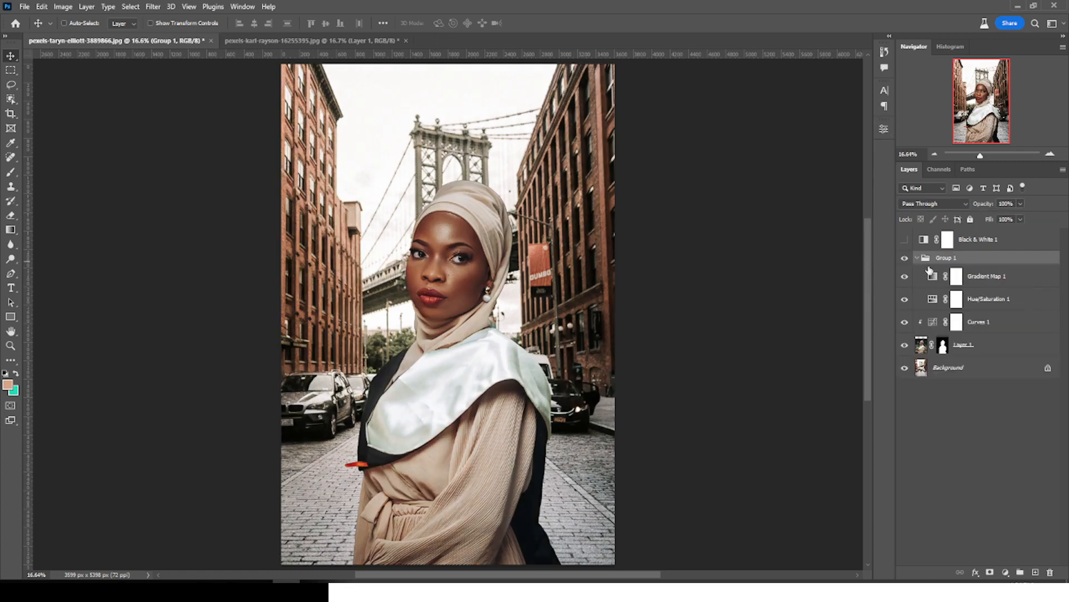
pyautogui.click(918, 259)
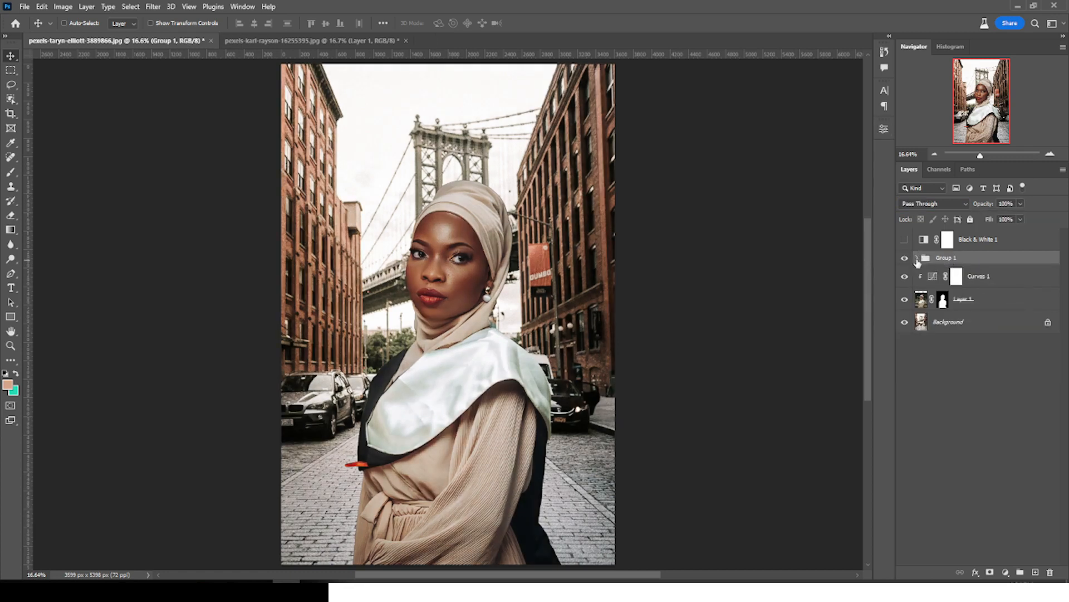
pyautogui.click(905, 258)
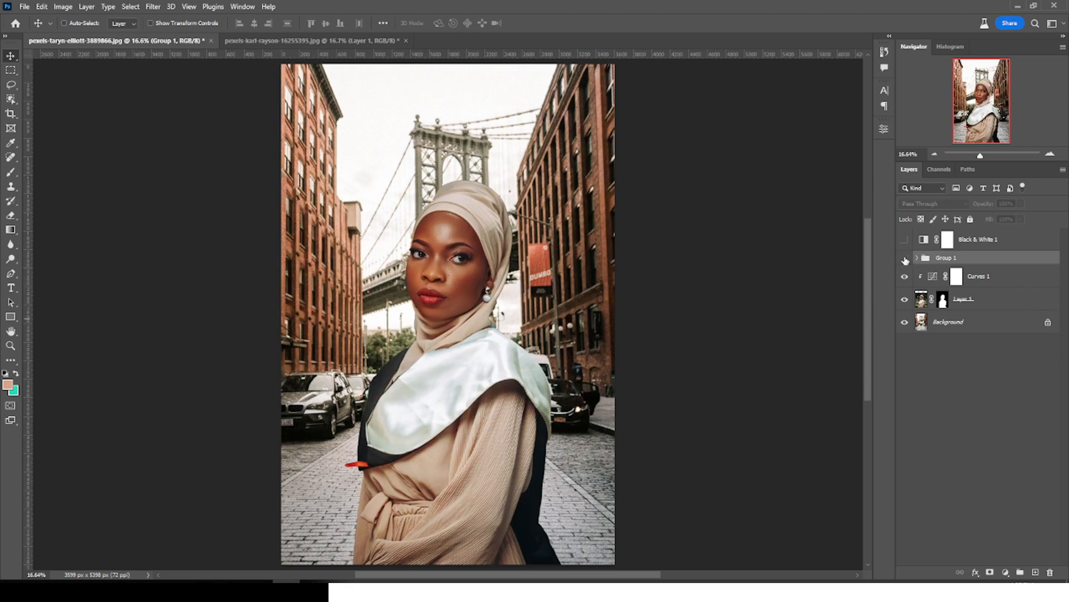
pyautogui.click(905, 259)
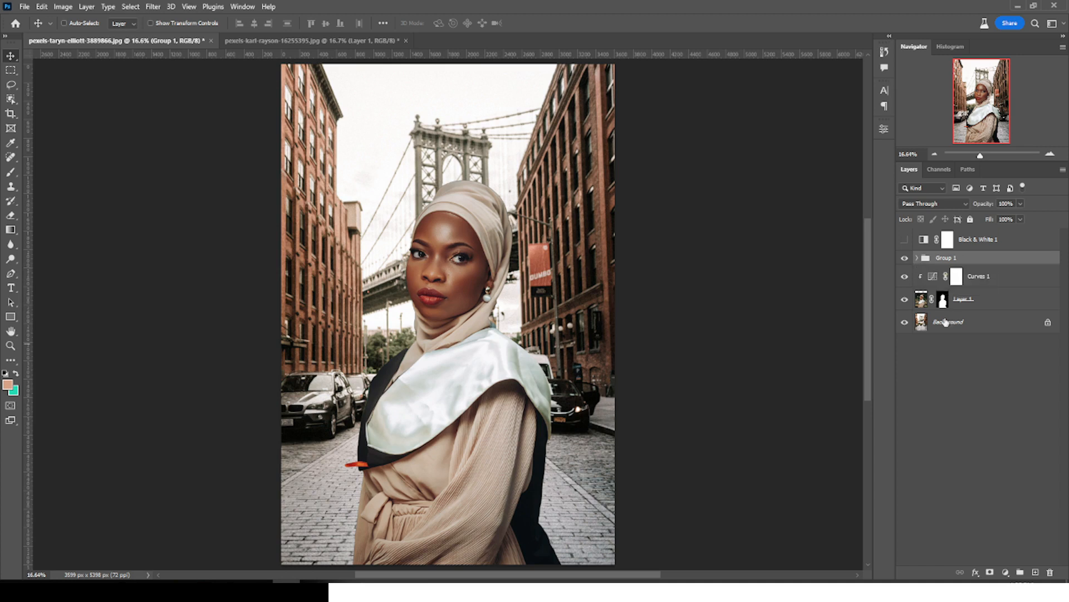
# - Apply a Lens Blur with a radius of 42 to the Background street layer
pyautogui.click(994, 324)
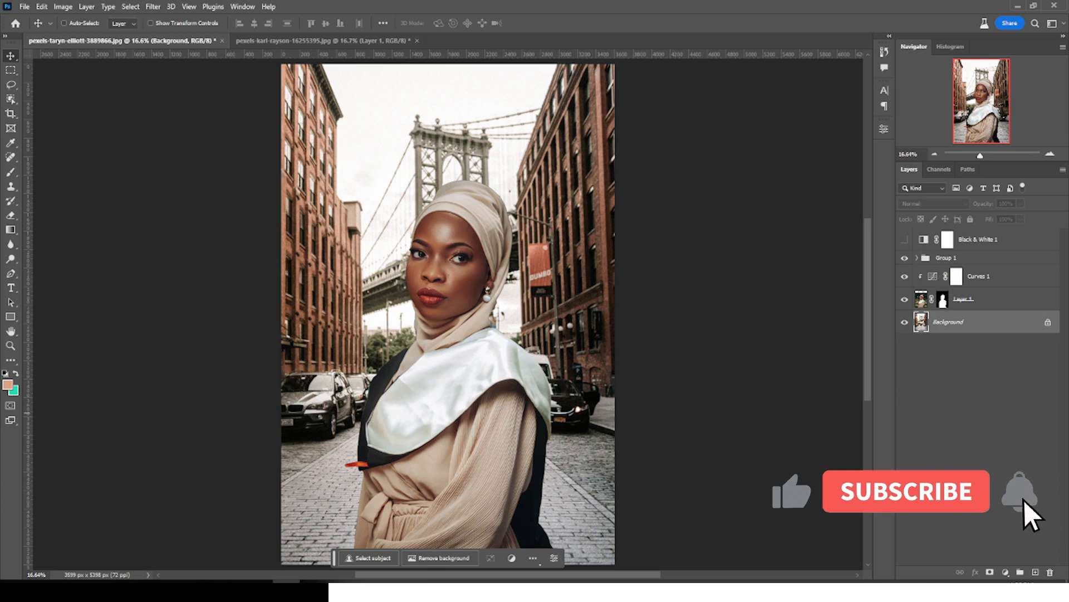
pyautogui.click(153, 7)
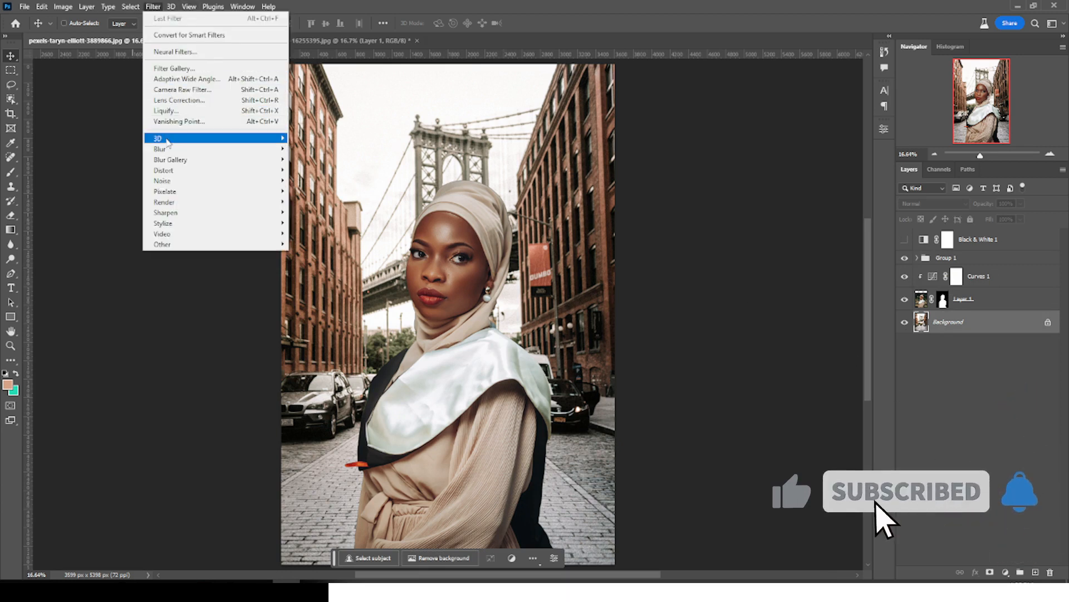
pyautogui.moveTo(162, 152)
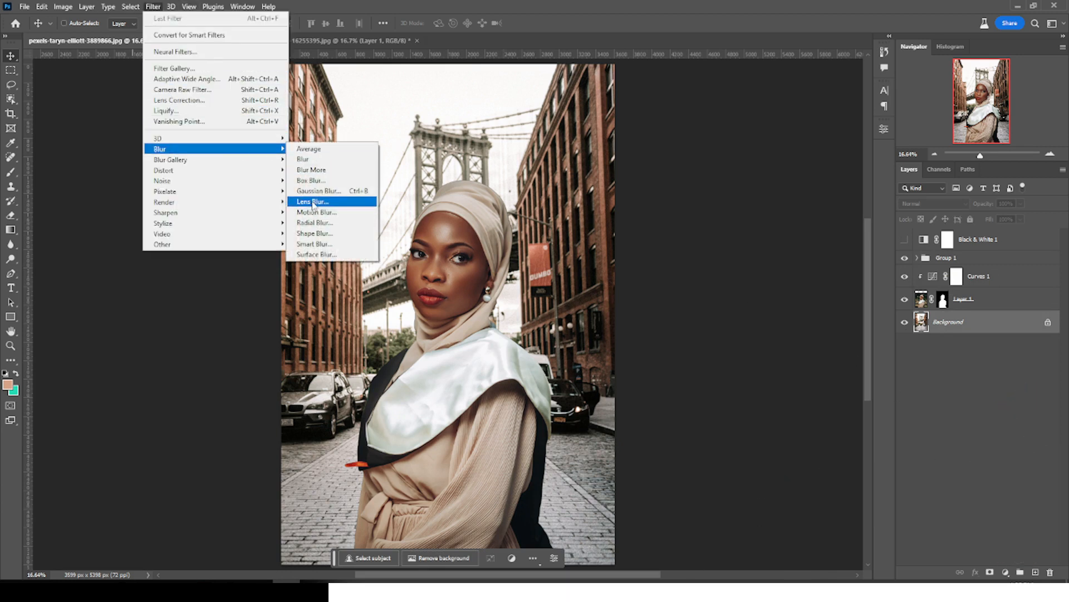
pyautogui.click(309, 203)
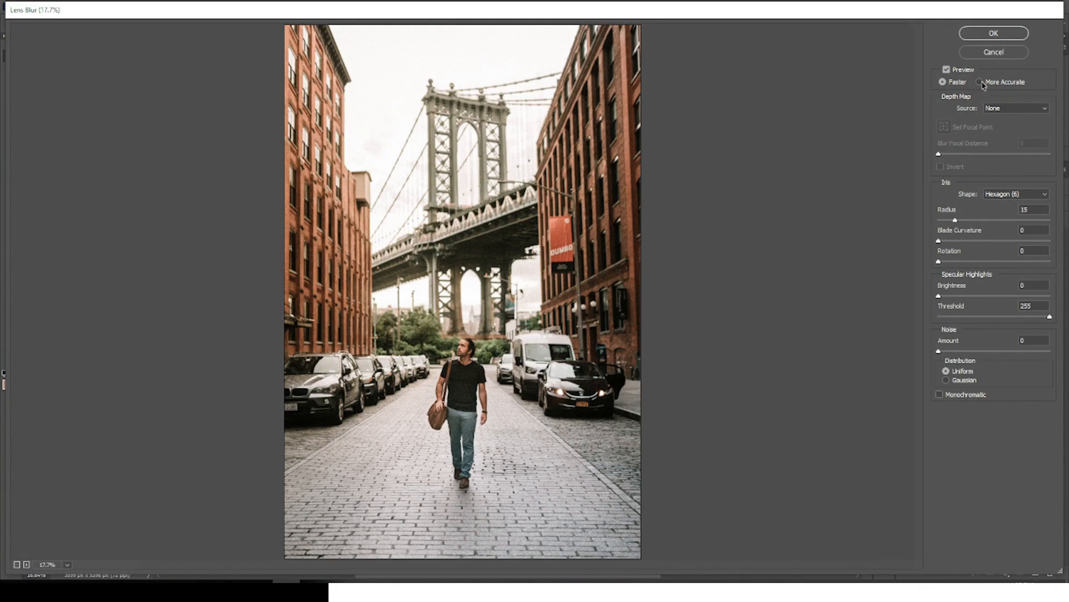
pyautogui.moveTo(956, 220); pyautogui.dragTo(981, 220)
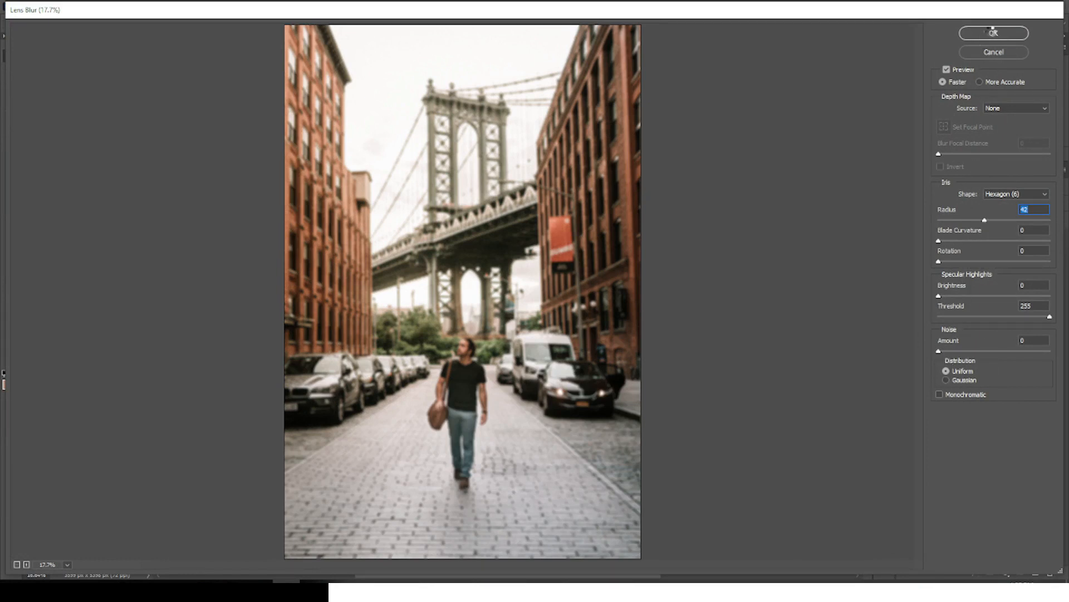
pyautogui.click(990, 32)
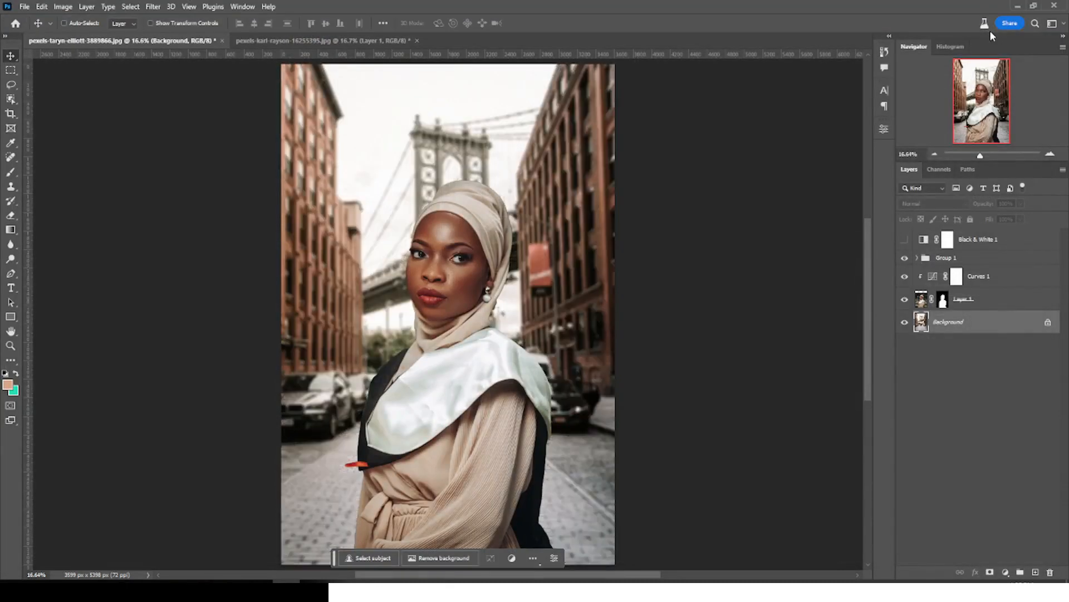
# - Compare the blurred composite with and without the adjustment group, leaving the group shown and selected
pyautogui.click(908, 259)
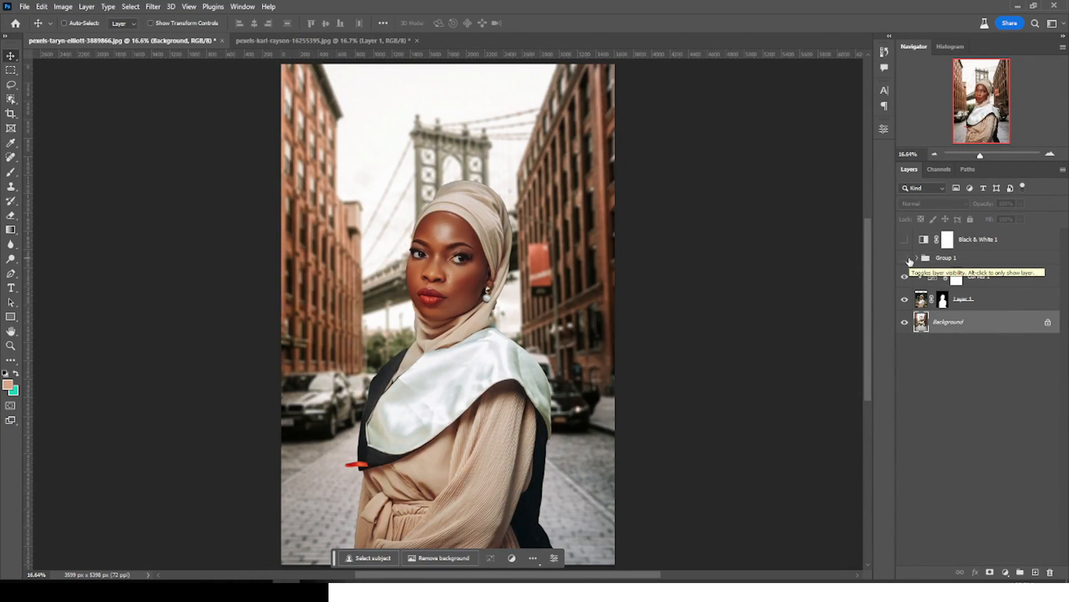
pyautogui.click(905, 258)
pyautogui.click(939, 261)
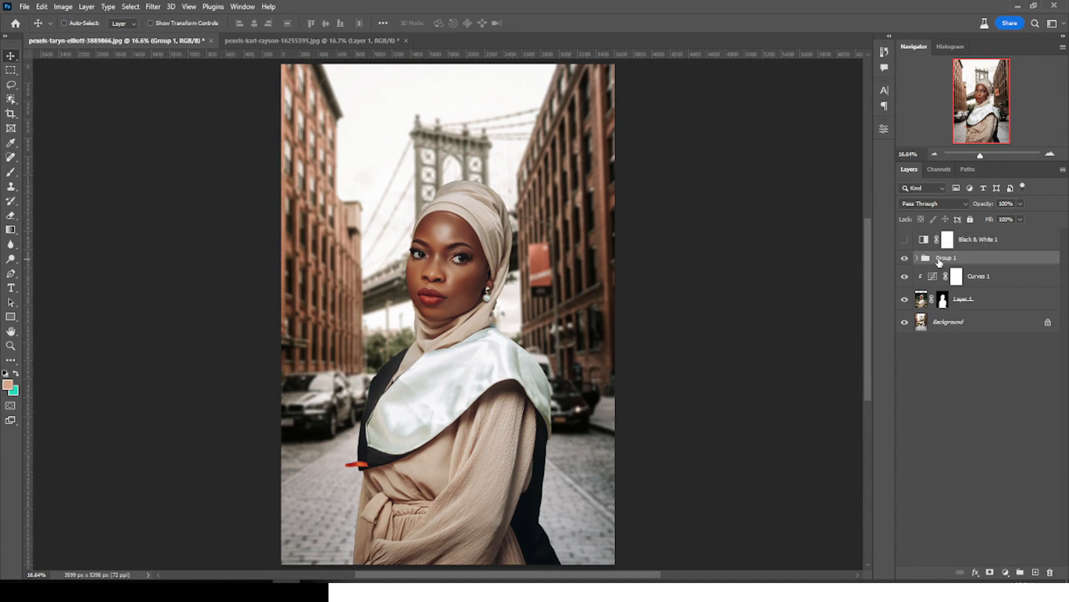